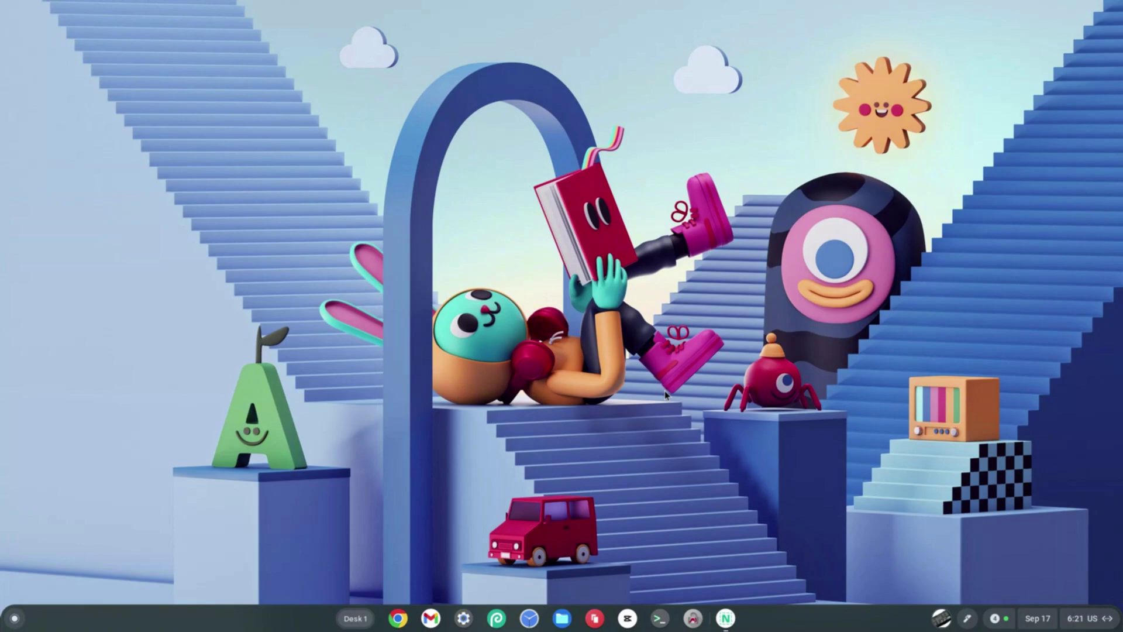
# Step: Open the ChromeOS app launcher from the shelf's bottom-left corner
pyautogui.click(14, 619)
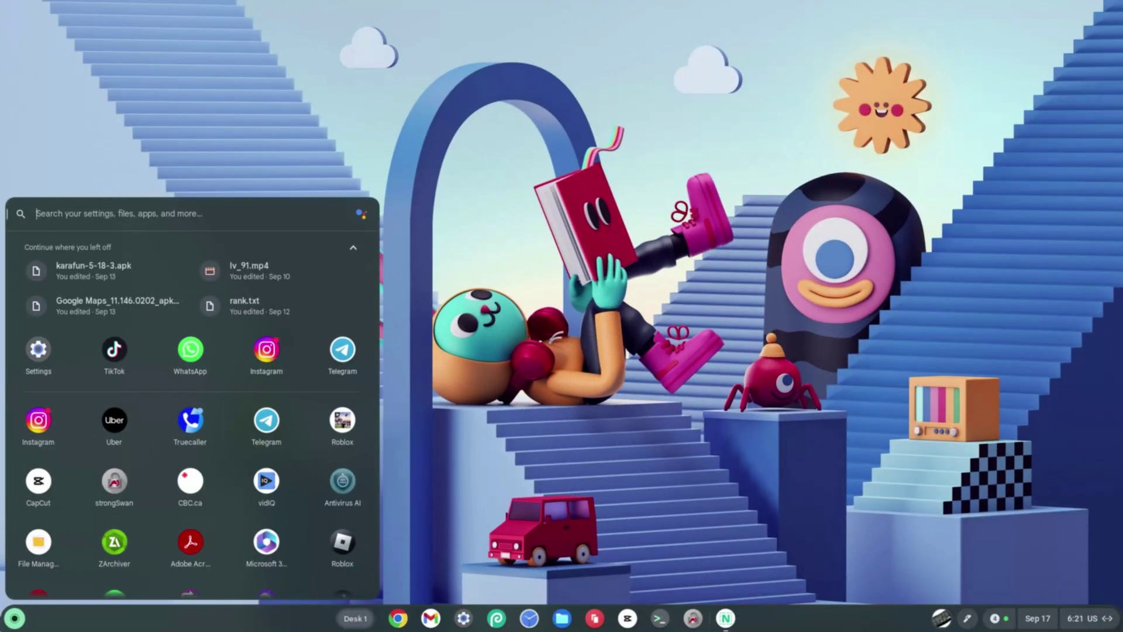
# Step: Open Settings, go to About ChromeOS, and start setting up the Linux development environment
pyautogui.write('settings')
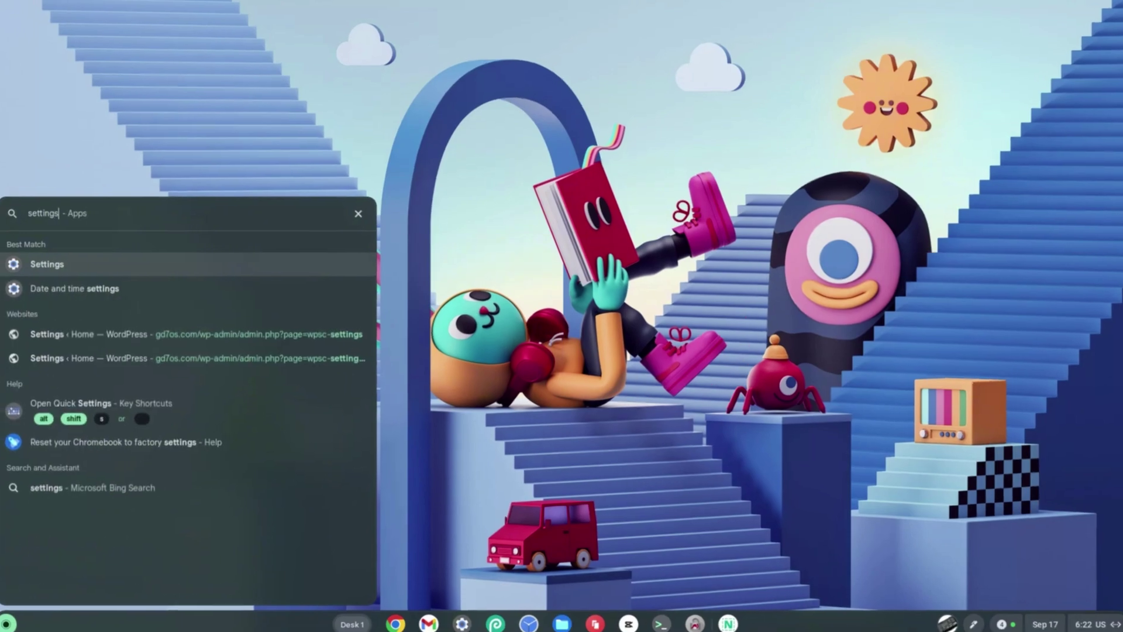
pyautogui.press('Return')
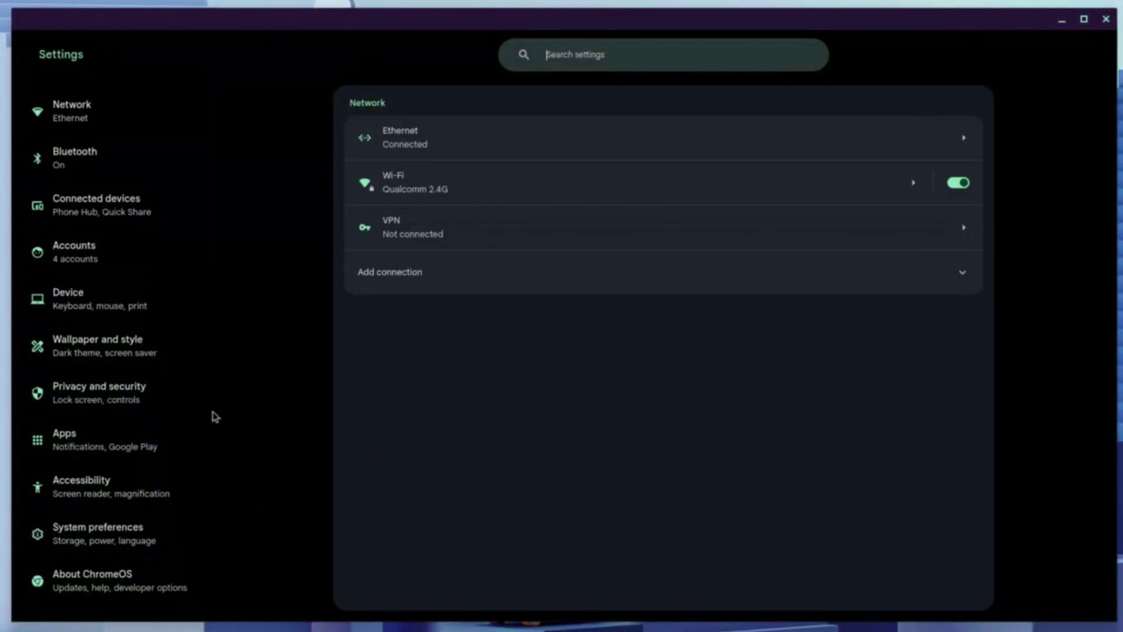
pyautogui.scroll(-1, 97, 350)
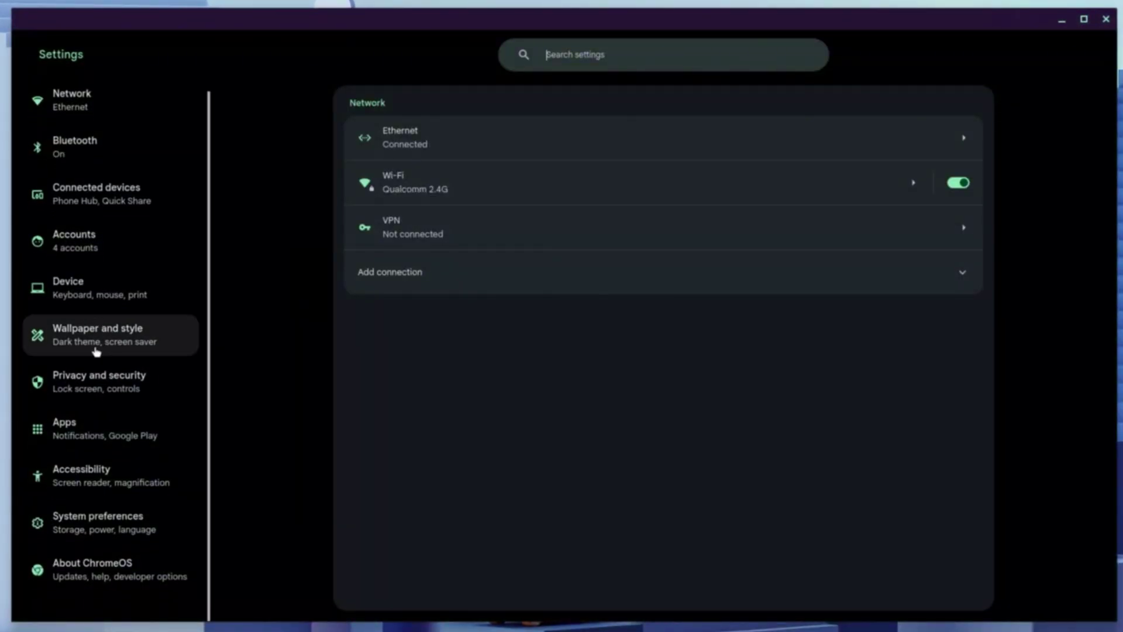
pyautogui.click(118, 577)
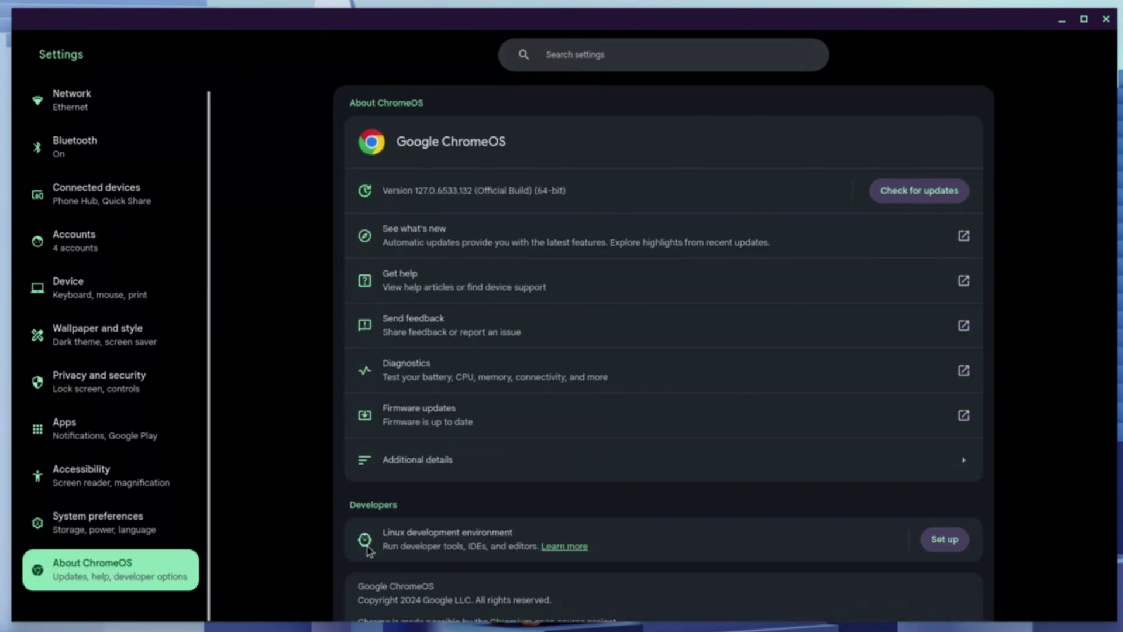
pyautogui.moveTo(383, 531); pyautogui.dragTo(517, 533)
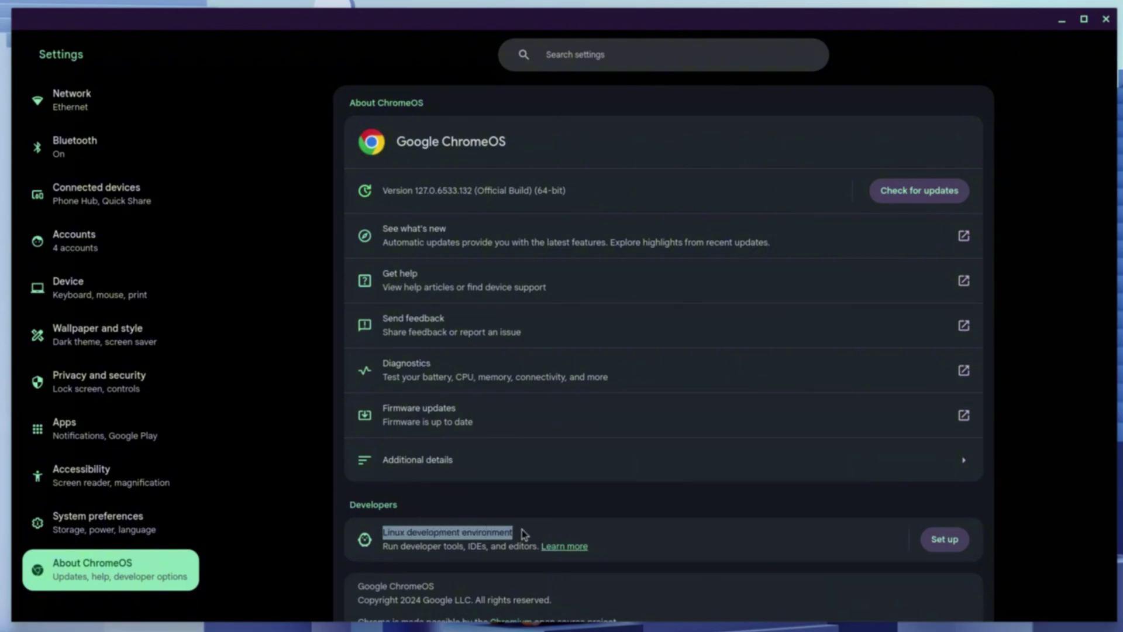
pyautogui.click(940, 544)
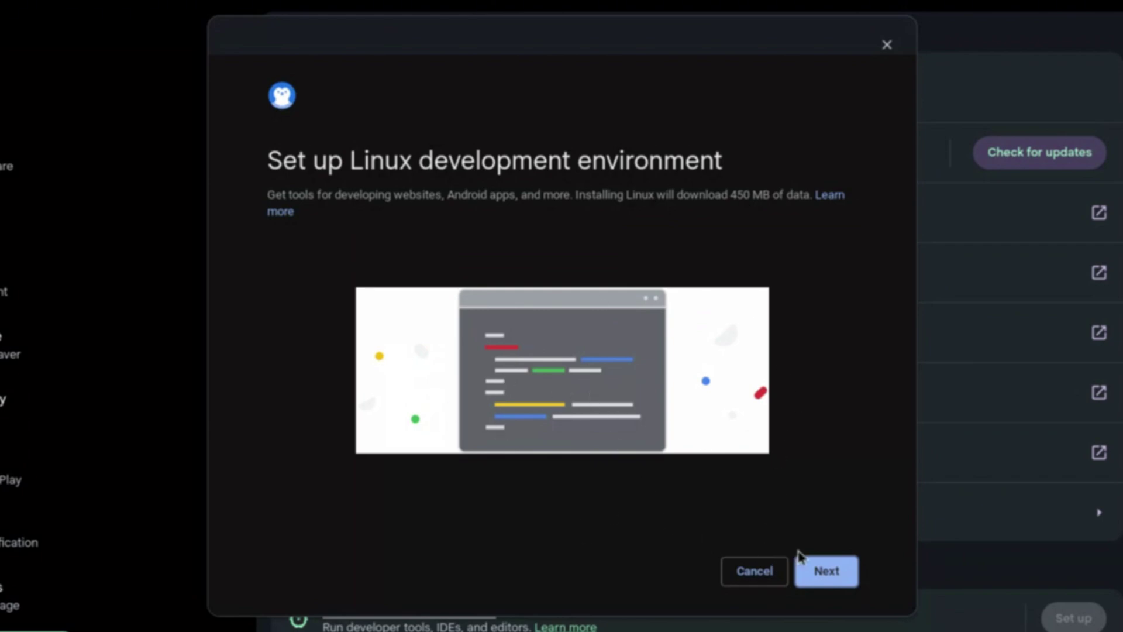
# Step: Replace the suggested Linux username with your own and install with the recommended 10.0 GB disk
pyautogui.click(823, 571)
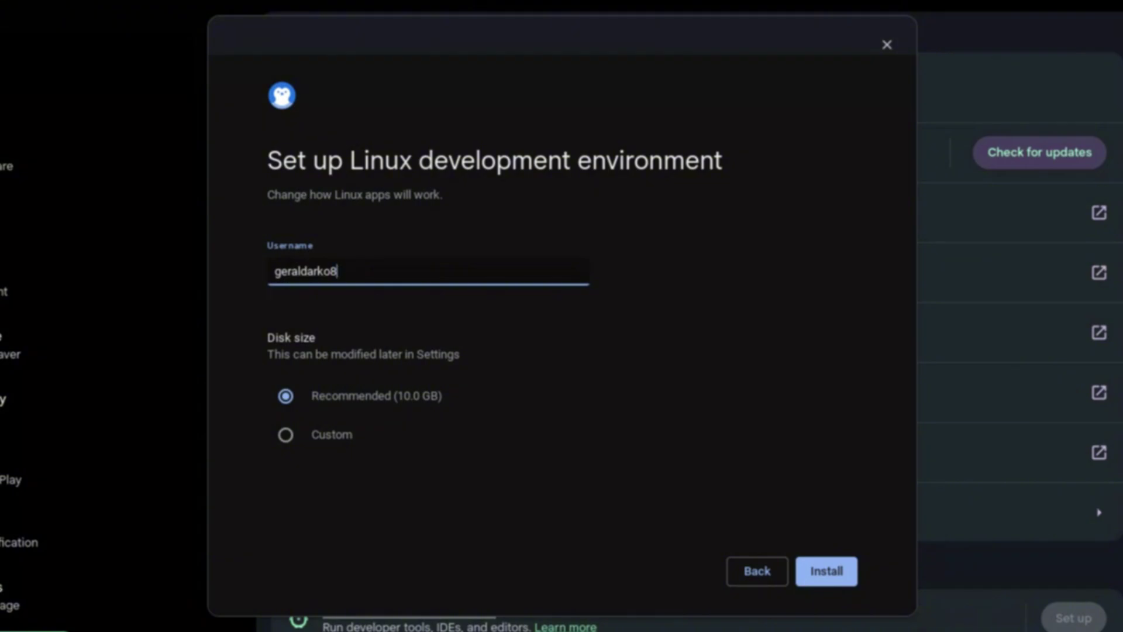
pyautogui.press('BackSpace')
pyautogui.press('BackSpace')
pyautogui.press('BackSpace')
pyautogui.press('BackSpace')
pyautogui.press('BackSpace')
pyautogui.press('BackSpace')
pyautogui.press('BackSpace')
pyautogui.press('BackSpace')
pyautogui.press('BackSpace')
pyautogui.press('BackSpace')
pyautogui.write('gd7os')
pyautogui.click(820, 575)
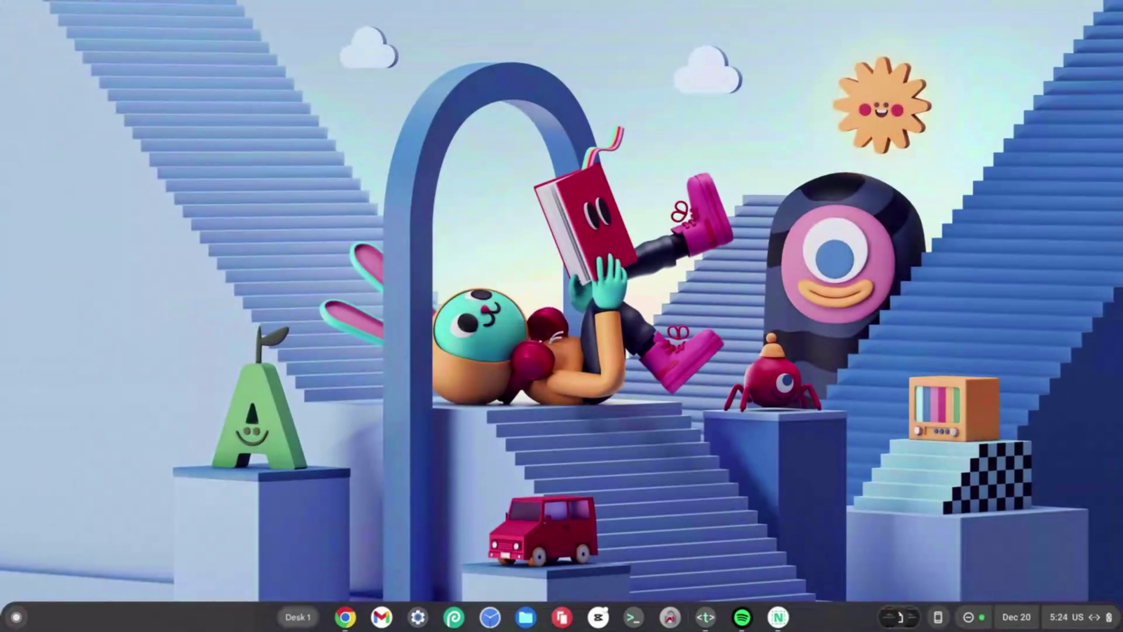
# Step: Launch the Terminal app from the launcher search and open a penguin shell
pyautogui.click(7, 619)
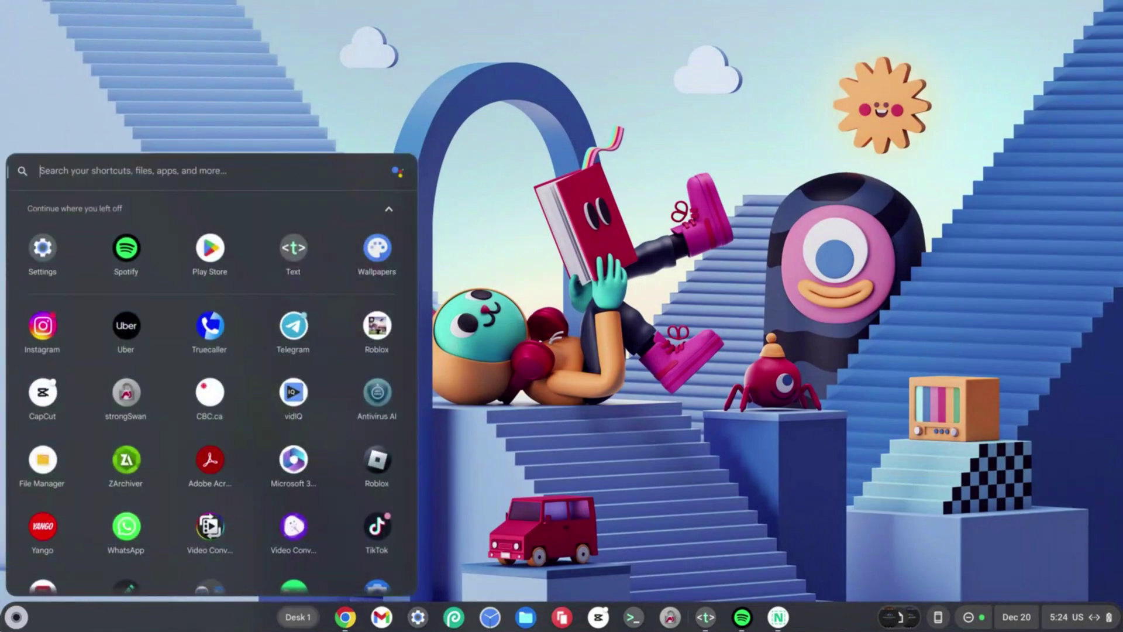
pyautogui.write('terminal')
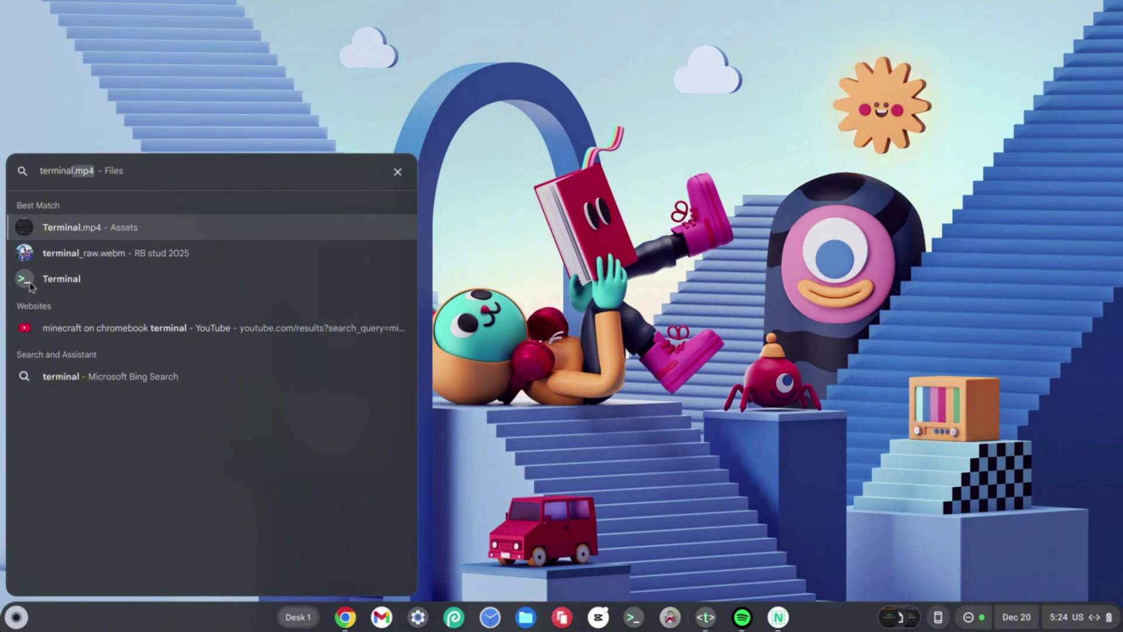
pyautogui.click(41, 281)
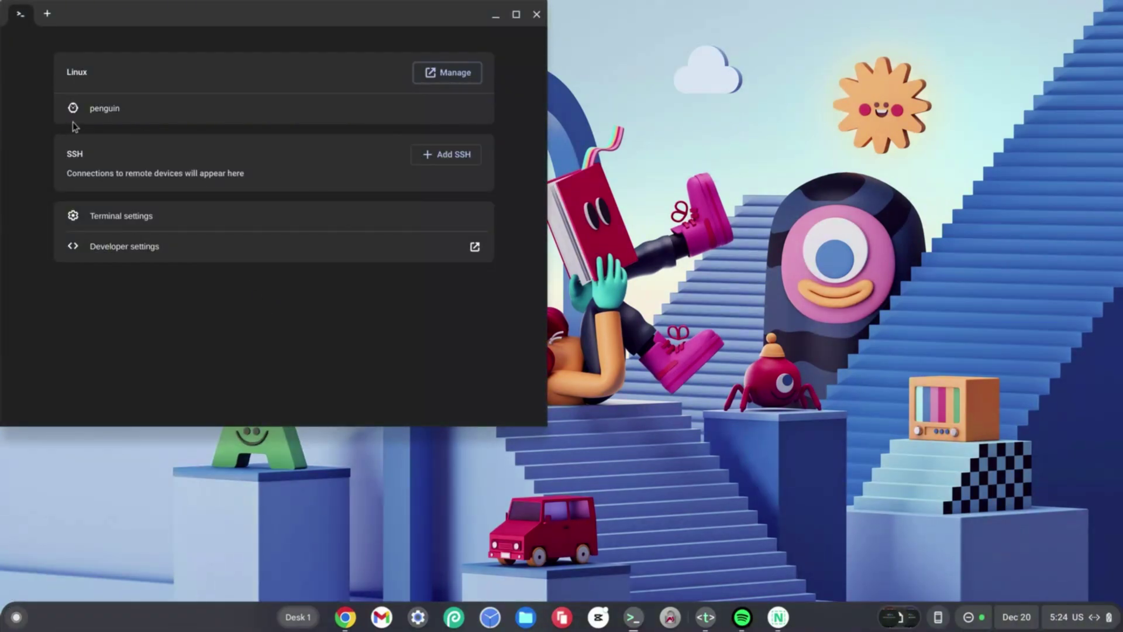
pyautogui.click(114, 111)
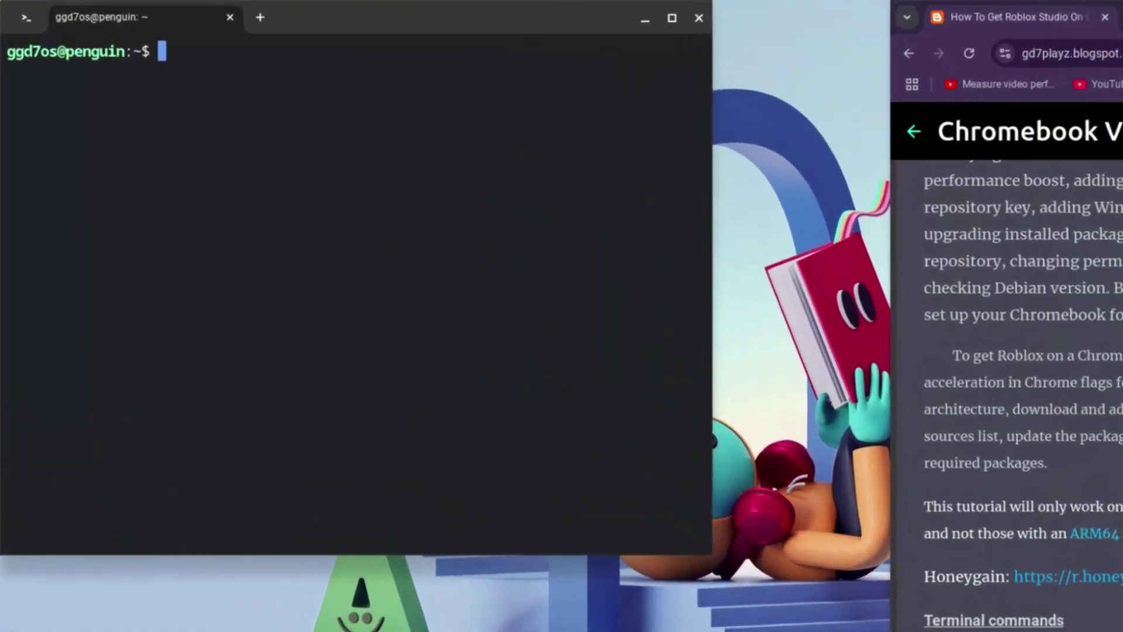
# Step: Run sudo apt update and sudo apt upgrade, with 0 packages upgraded
pyautogui.write('sudo ')
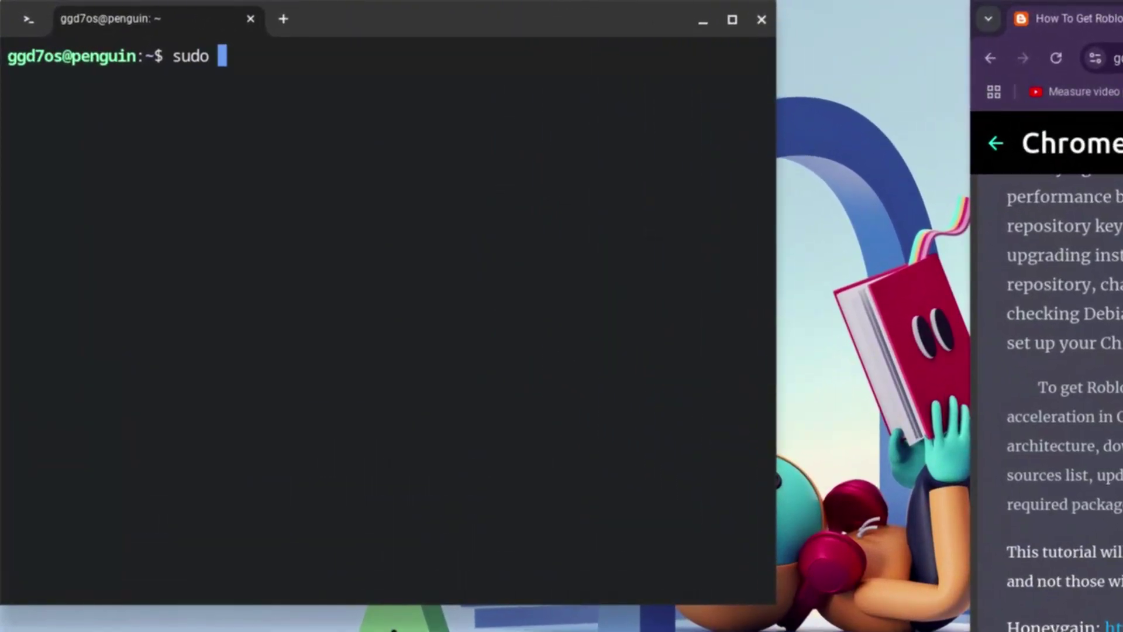
pyautogui.write('apt ')
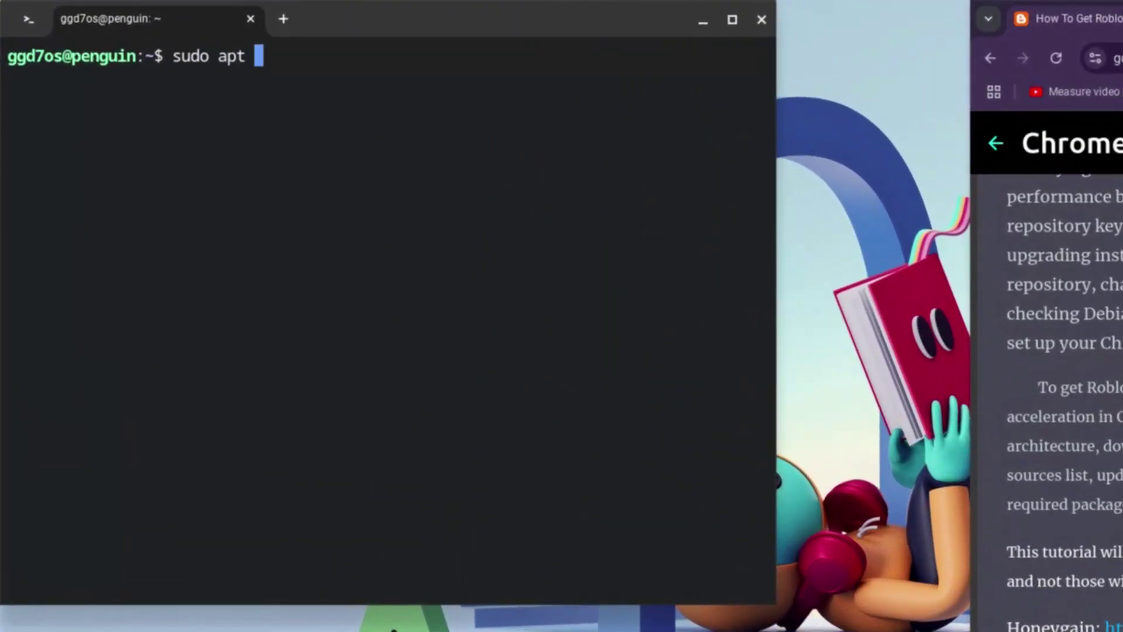
pyautogui.write('update')
pyautogui.press('Return')
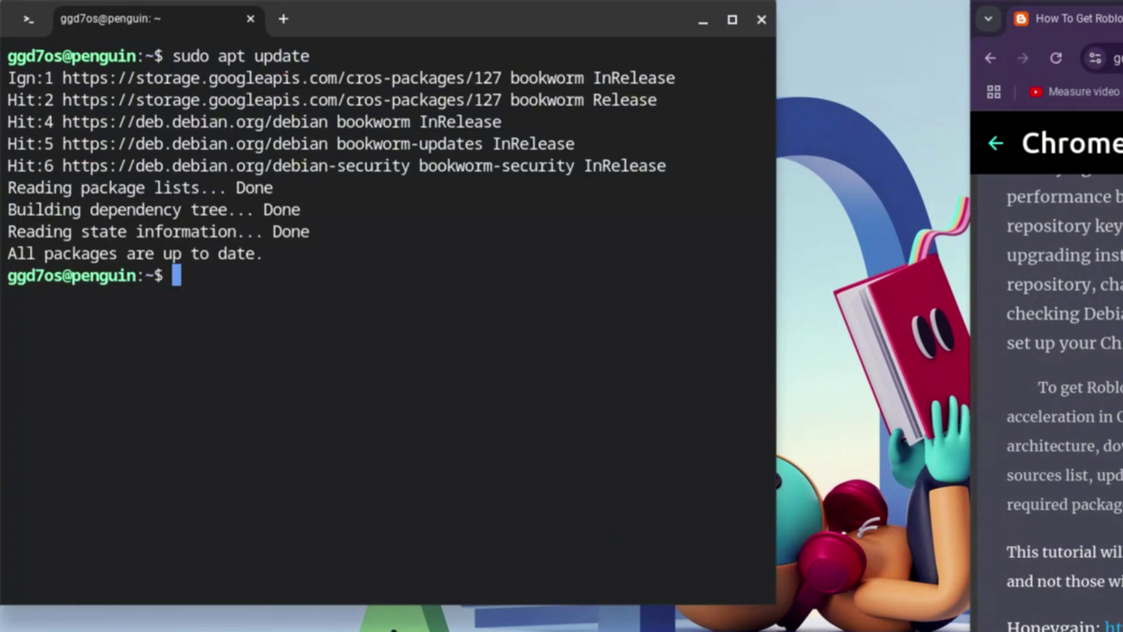
pyautogui.write('sudo apt')
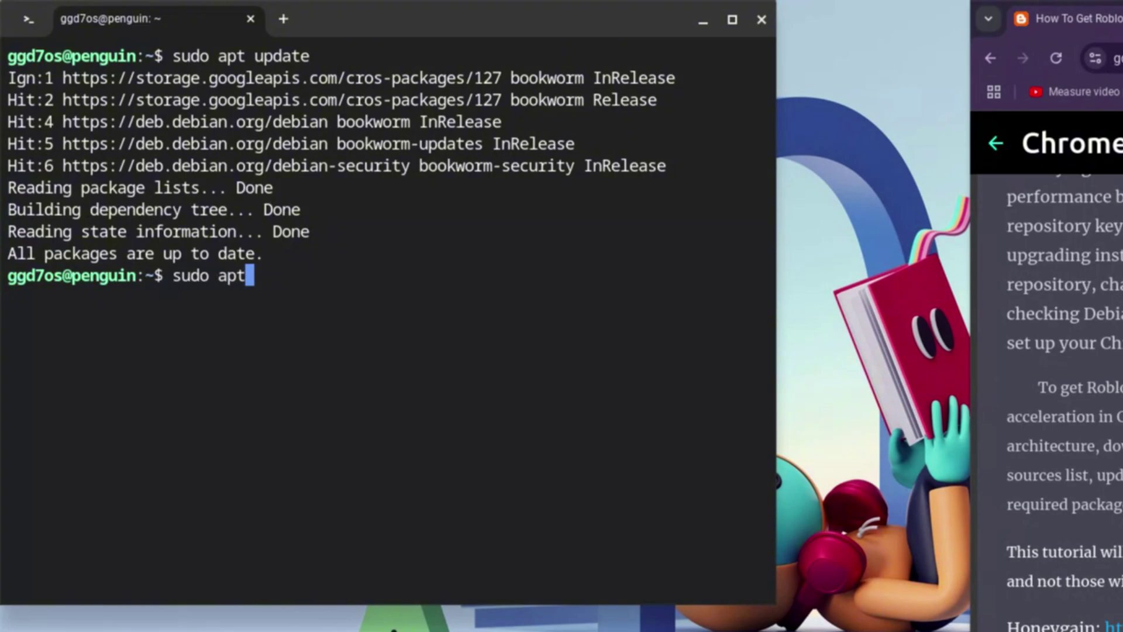
pyautogui.write(' upgrade')
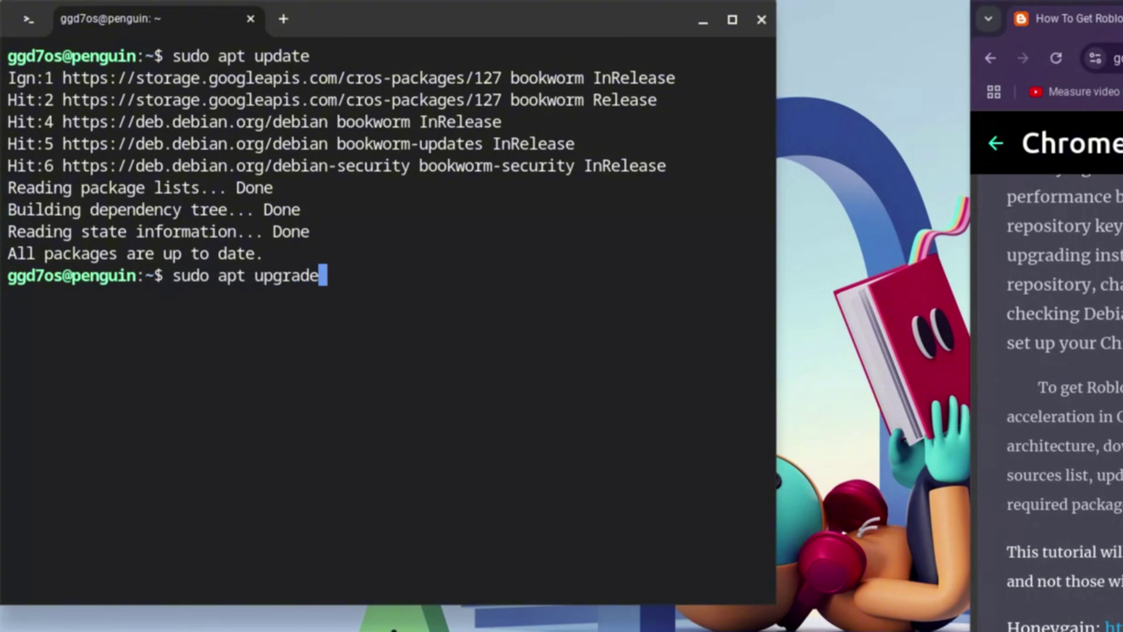
pyautogui.press('Return')
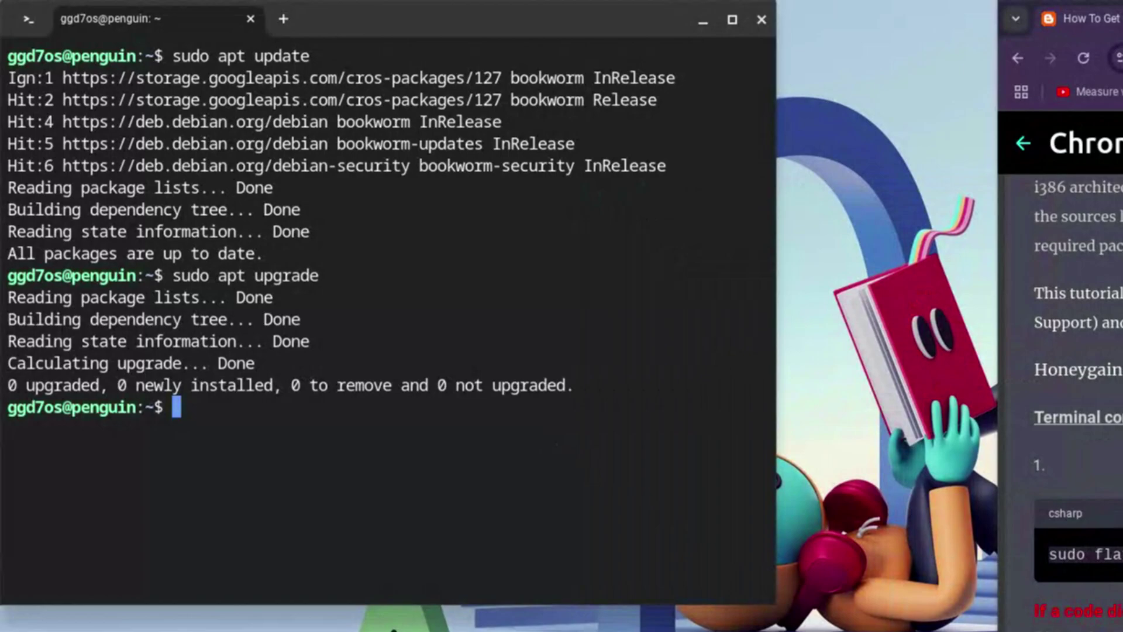
# Step: Check the Debian version (12.8) and run sudo apt install flatpak, already newest
pyautogui.write('cat ')
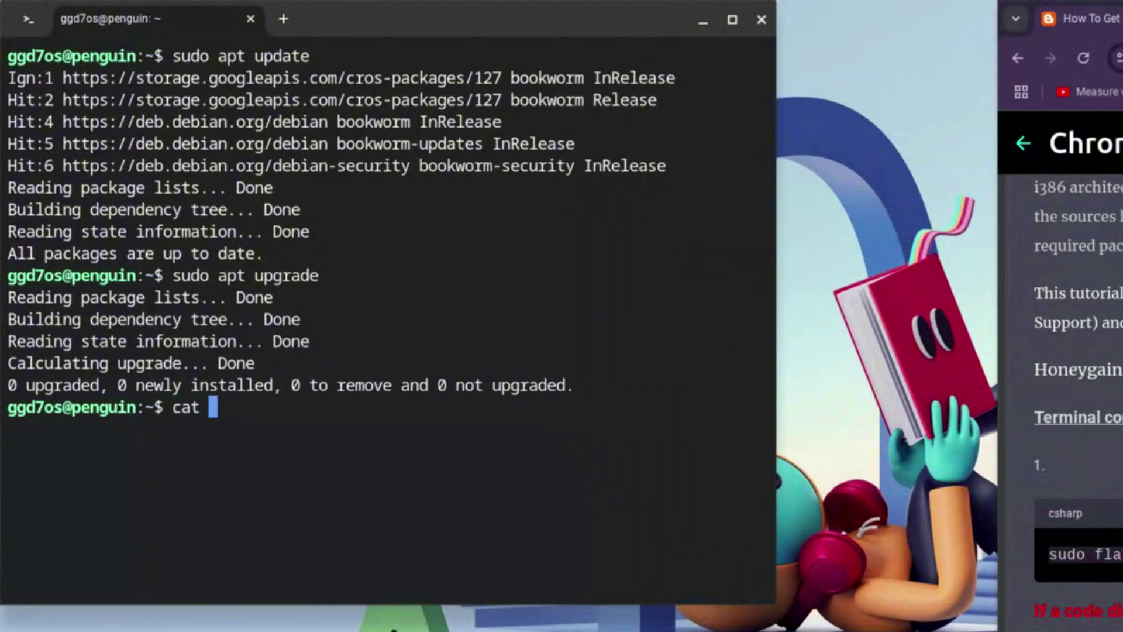
pyautogui.write('/etc/')
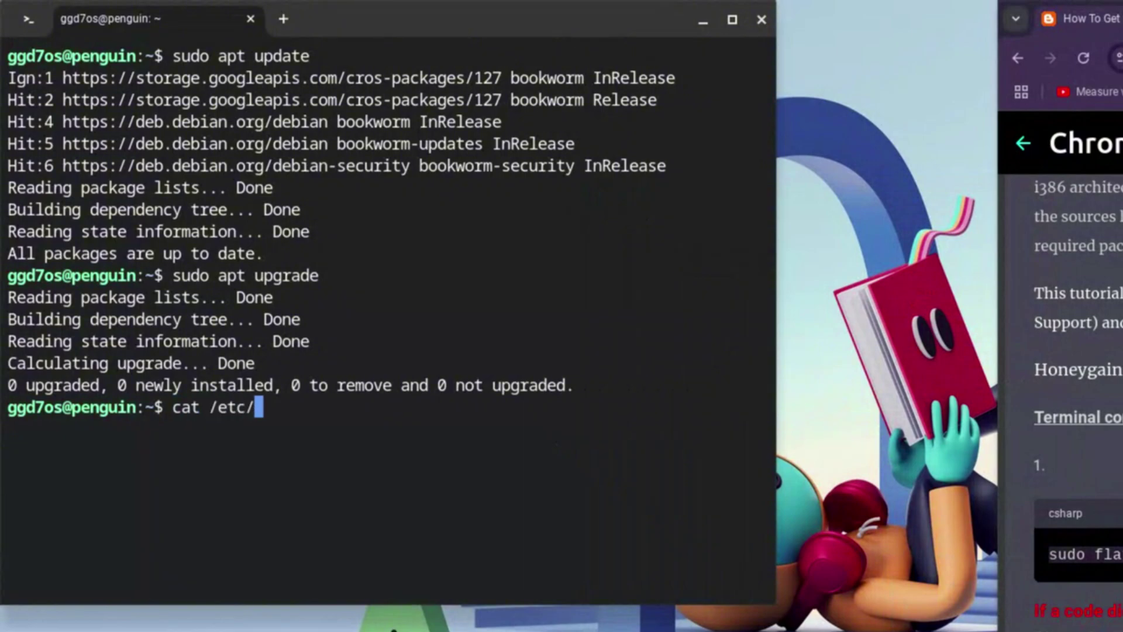
pyautogui.write('debian')
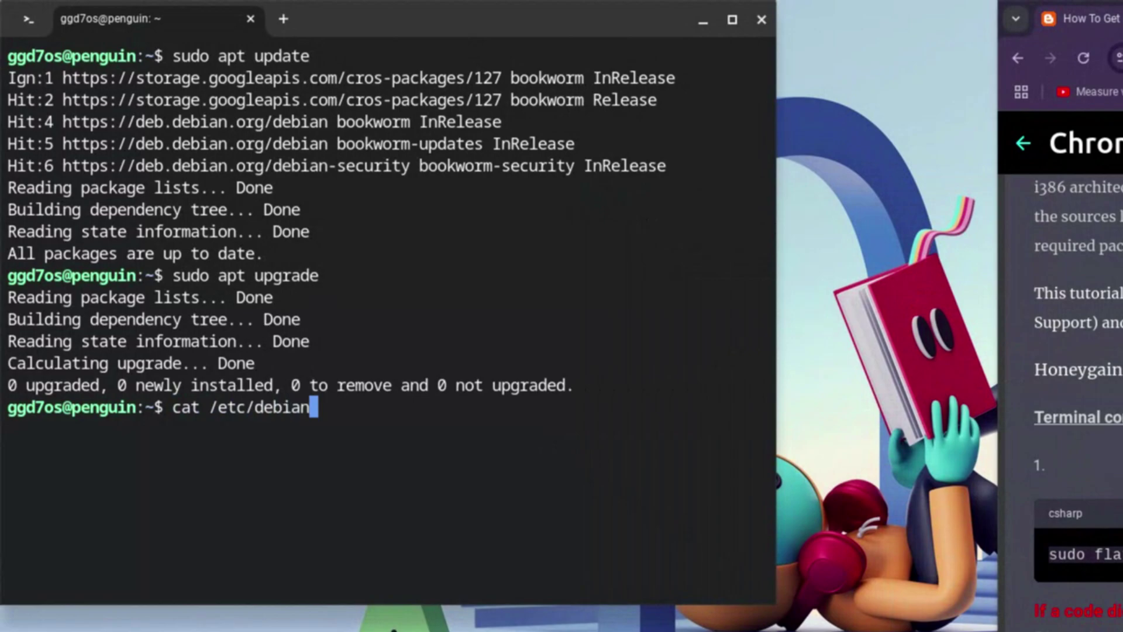
pyautogui.write('_version')
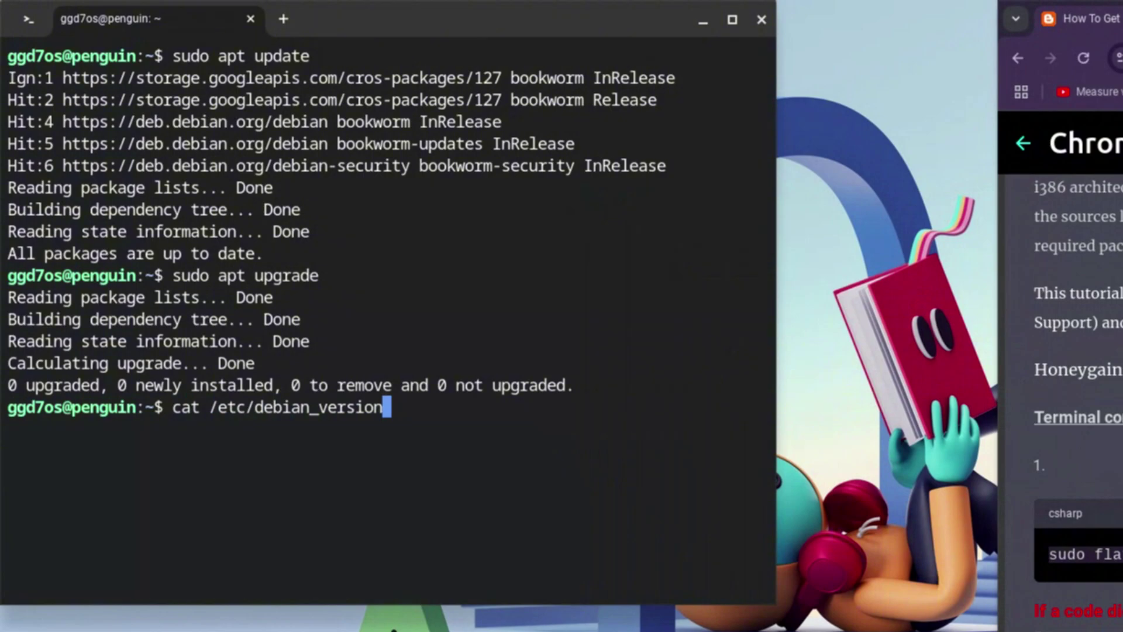
pyautogui.press('Return')
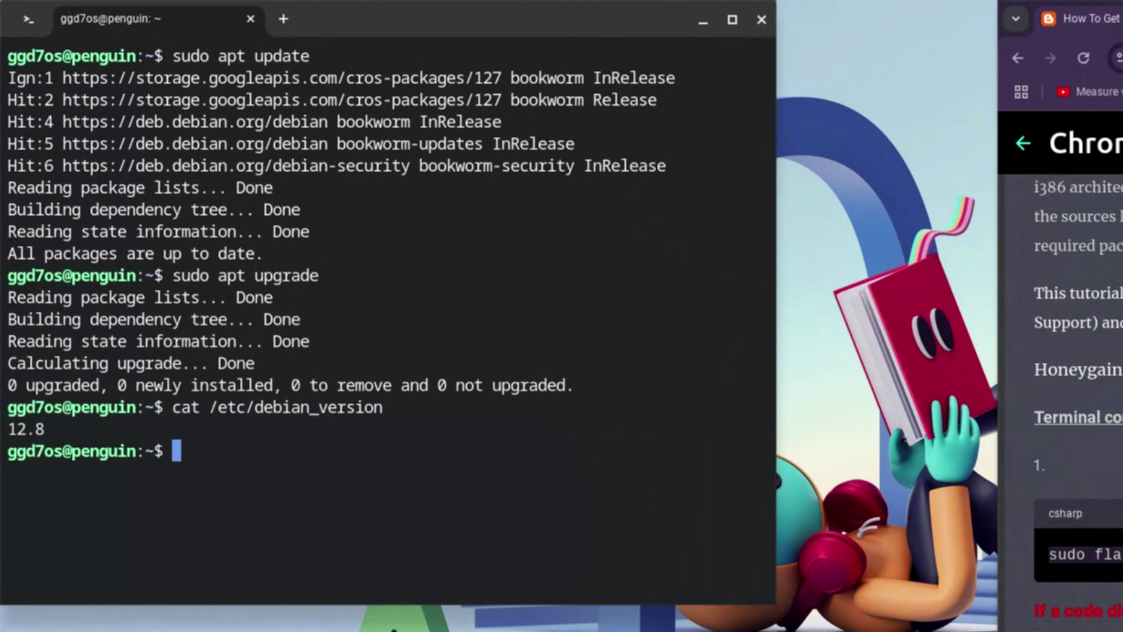
pyautogui.write('sudo')
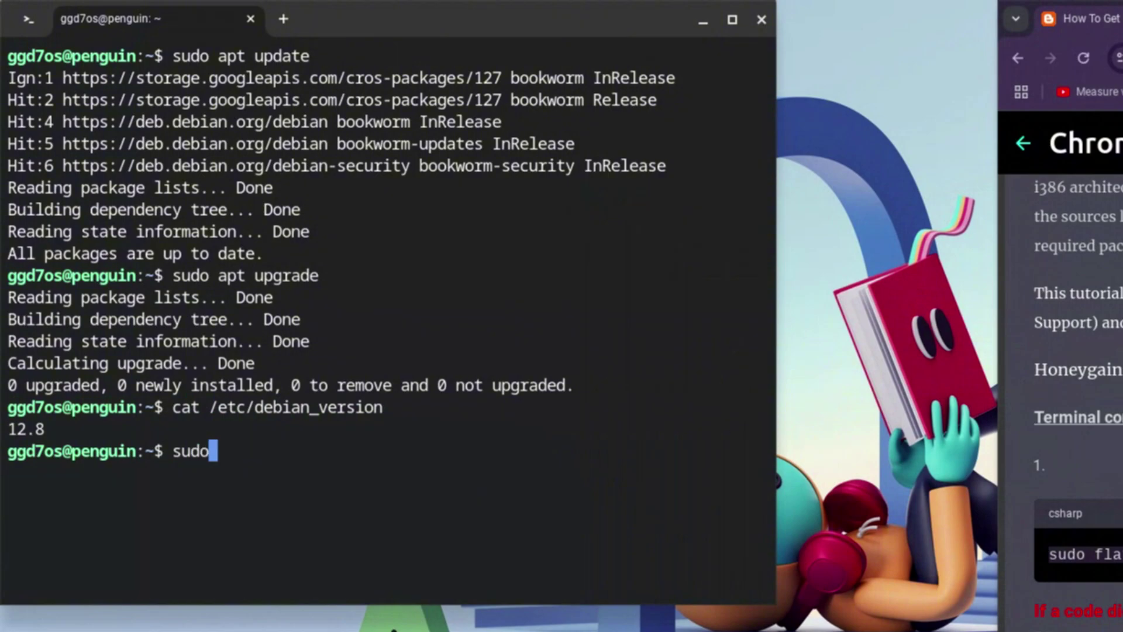
pyautogui.write(' apt')
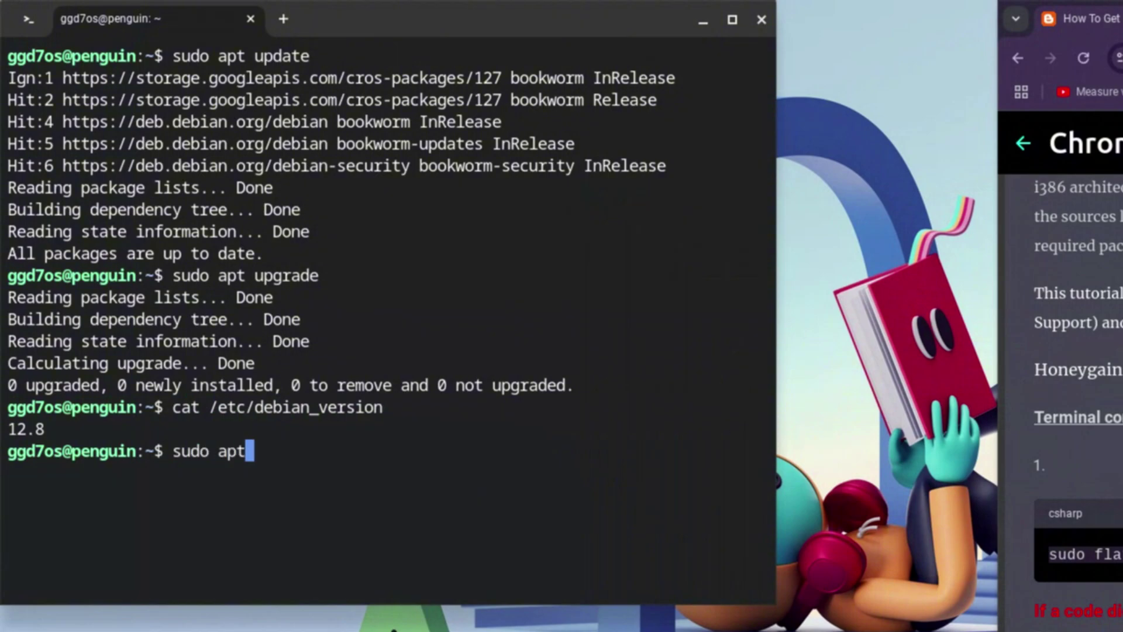
pyautogui.write(' install')
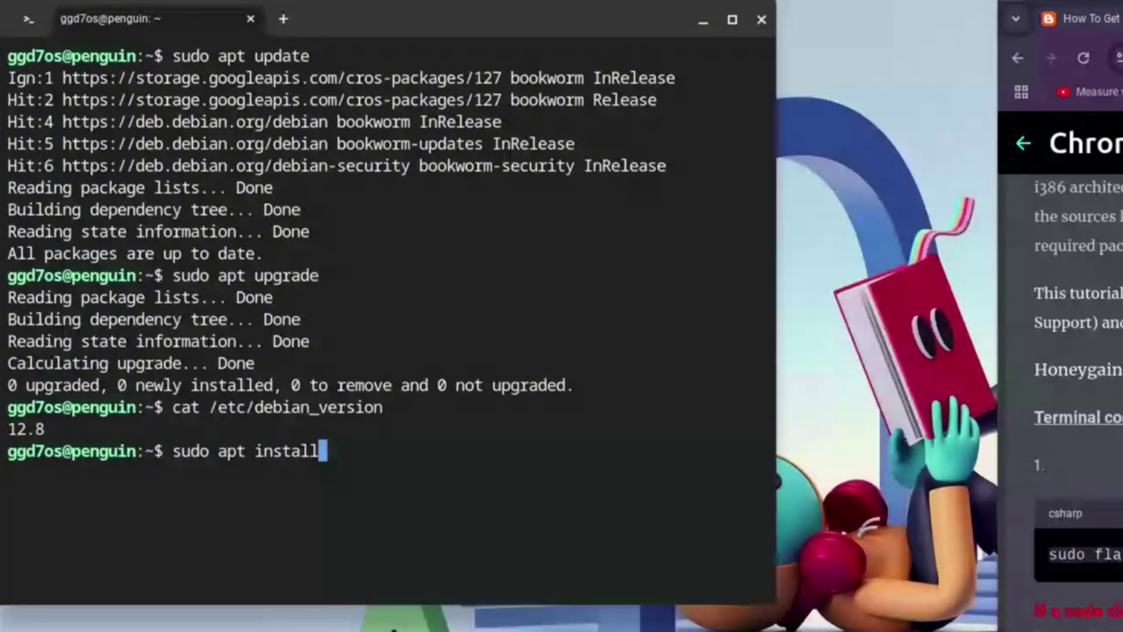
pyautogui.write(' fla')
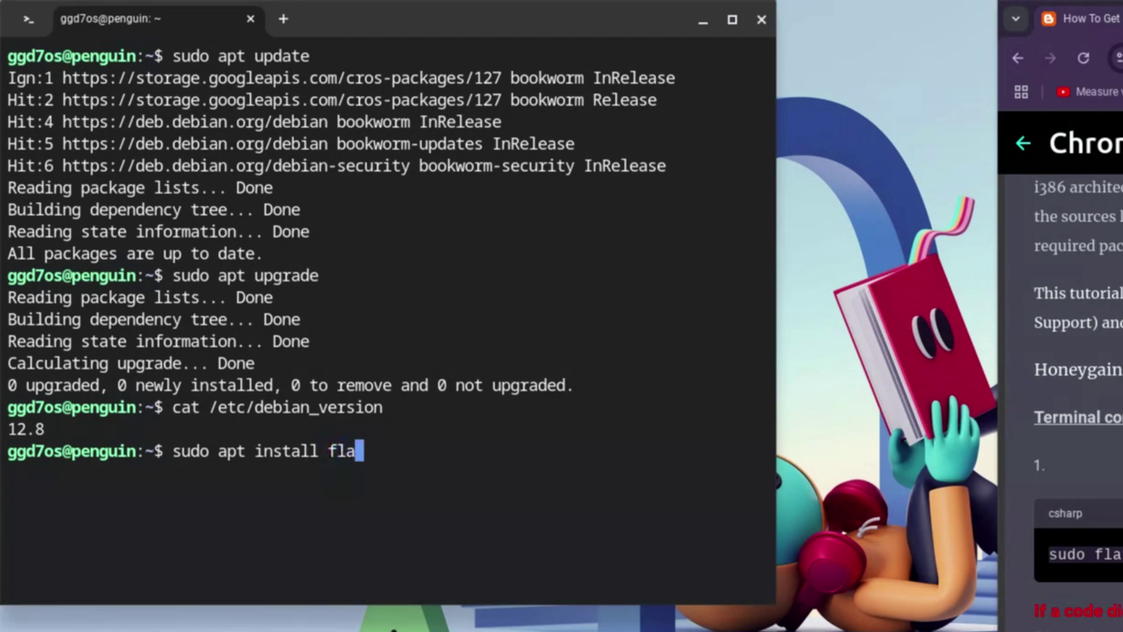
pyautogui.write('tpak')
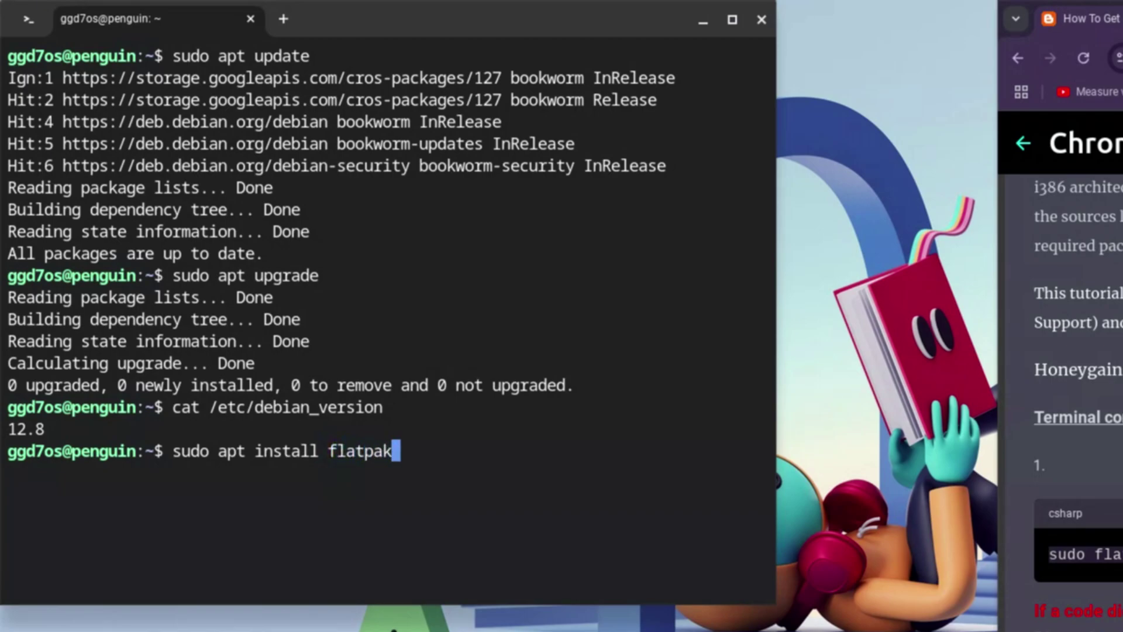
pyautogui.press('Return')
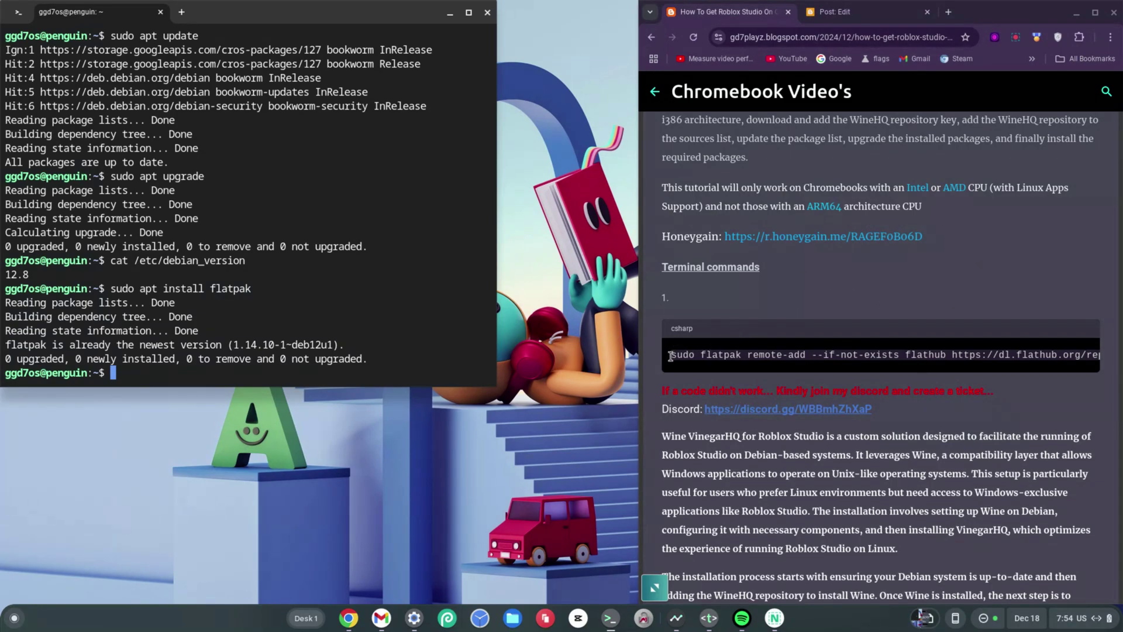
# Step: Copy the flatpak remote-add flathub command from the tutorial, paste it into the terminal, and run it
pyautogui.moveTo(673, 355); pyautogui.dragTo(1094, 357)
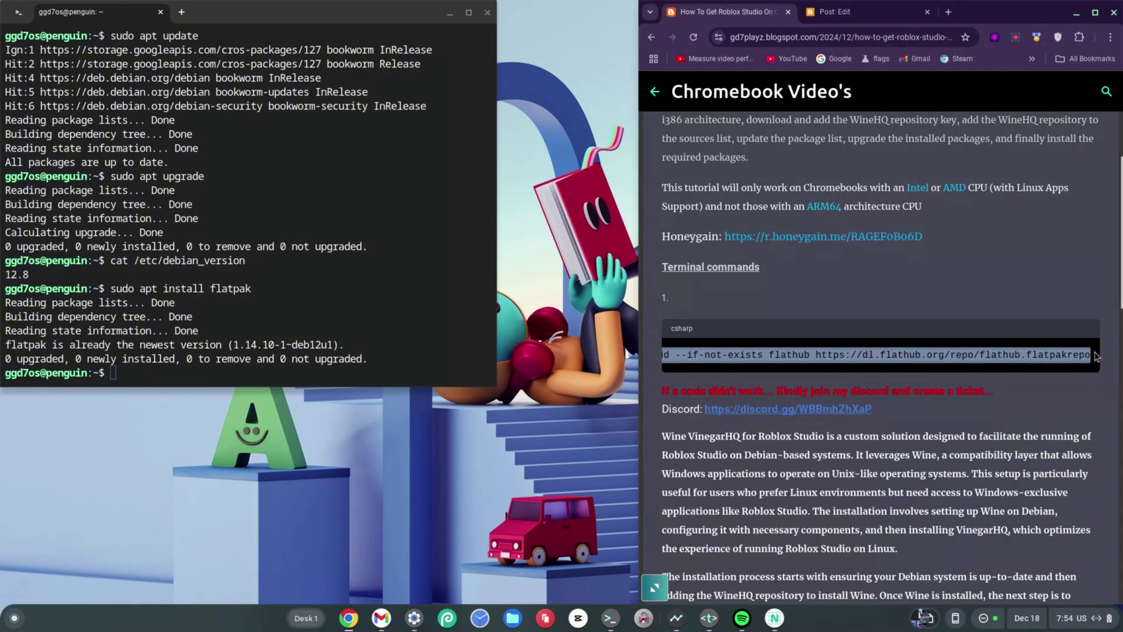
pyautogui.rightClick(394, 347)
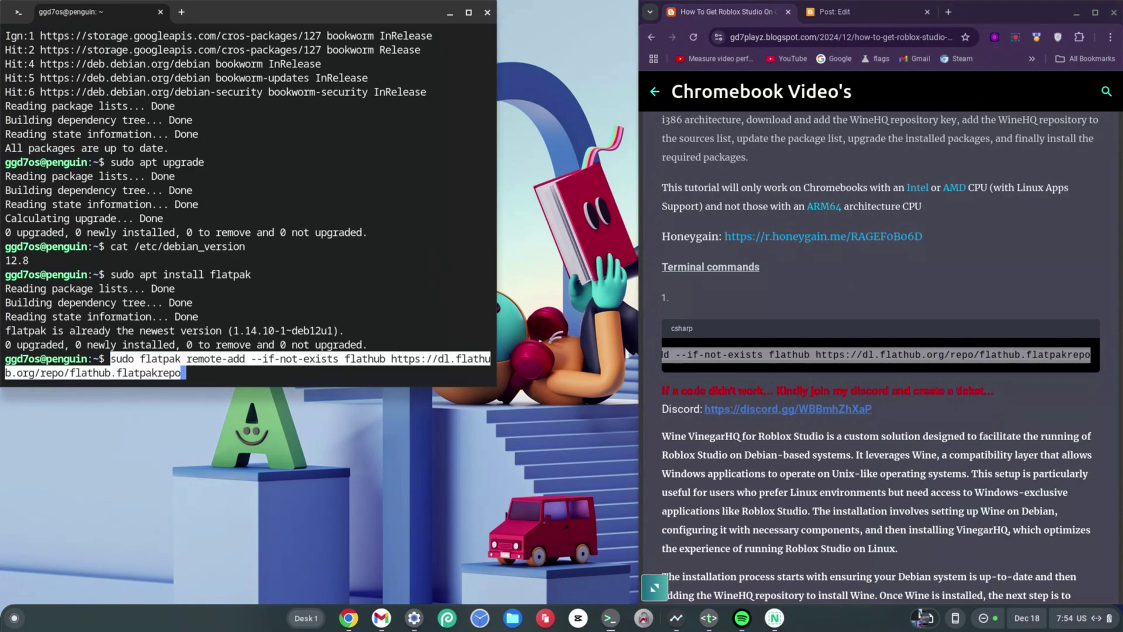
pyautogui.press('Return')
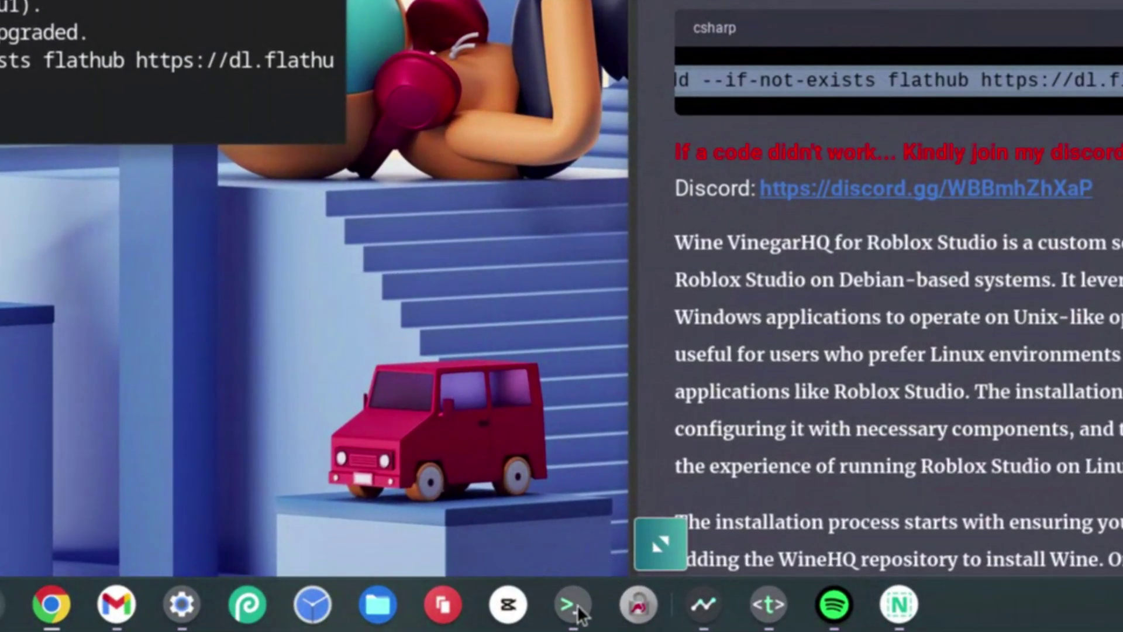
# Step: Shut down Linux from the Terminal shelf icon, then open a new penguin session
pyautogui.rightClick(612, 617)
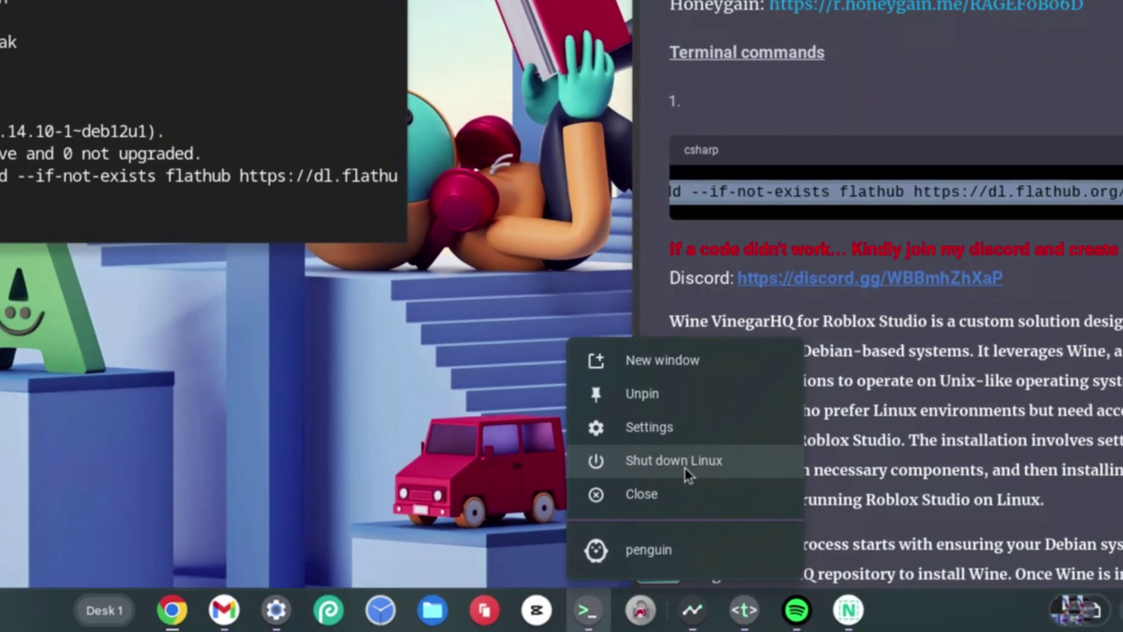
pyautogui.click(702, 430)
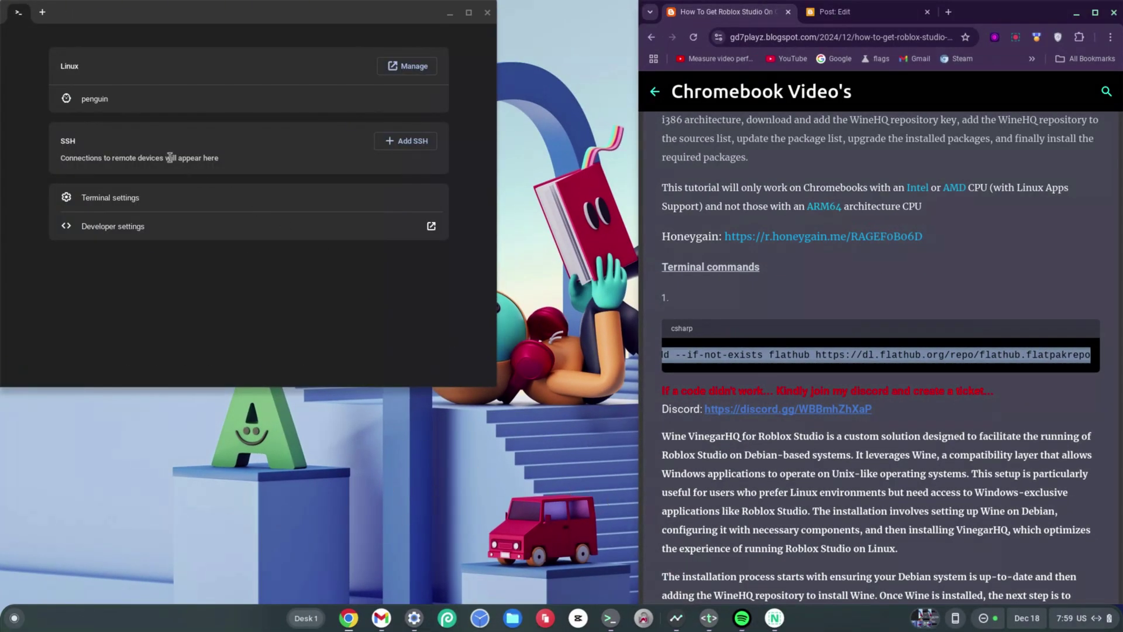
pyautogui.click(85, 100)
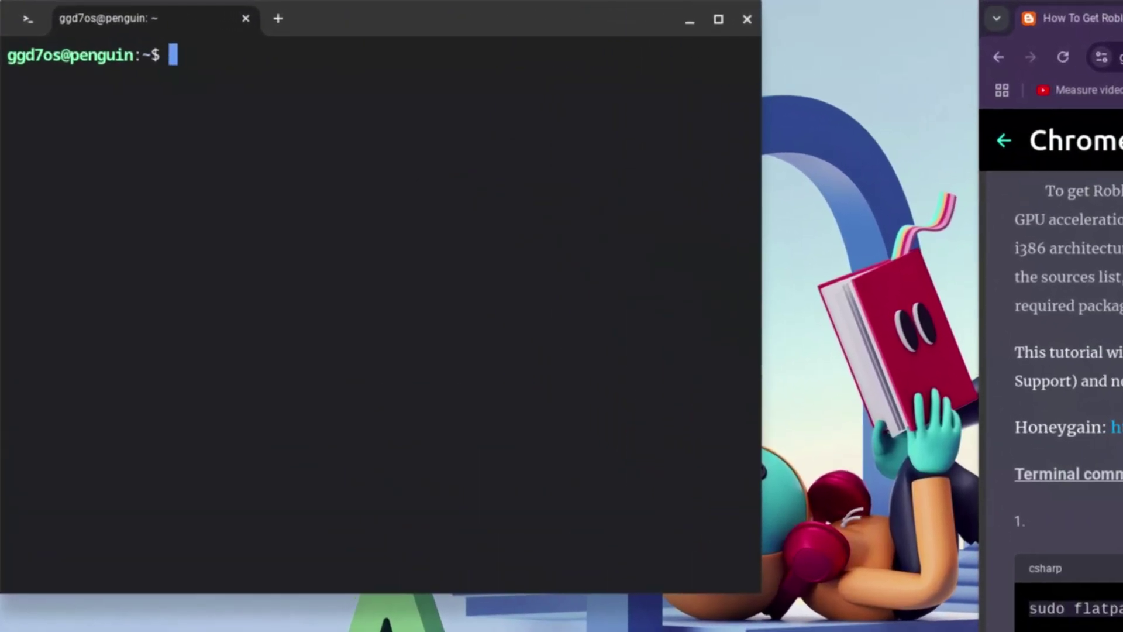
# Step: Type sudo flatpak install flathub org.vinegarhq.Vinegar/x86_64/stable at the prompt without running it
pyautogui.write('sudo')
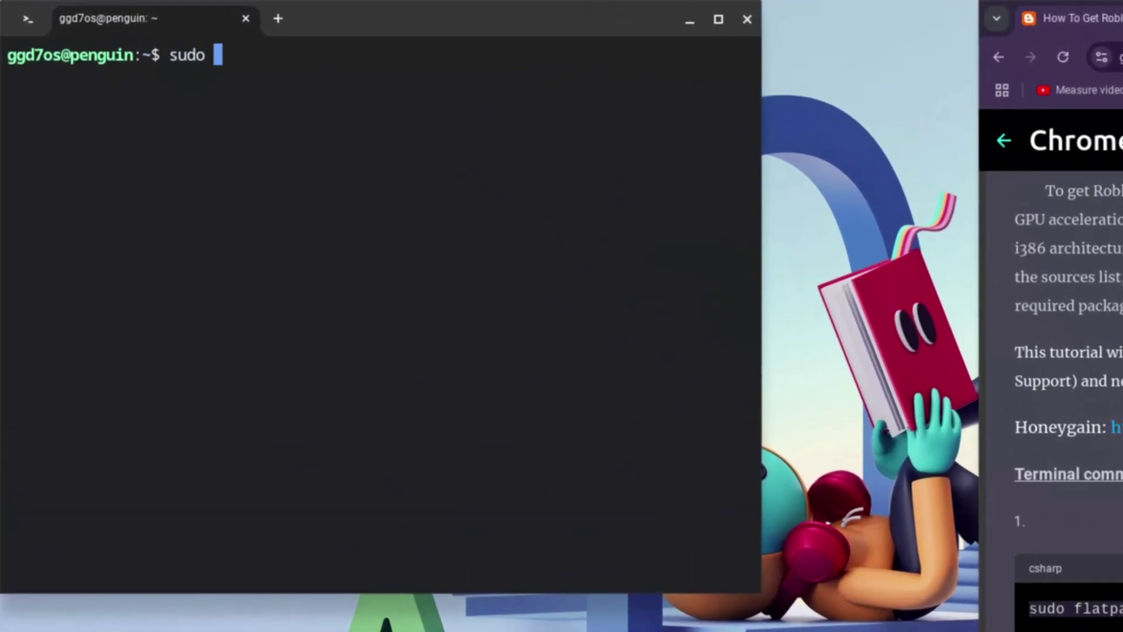
pyautogui.write(' flatpak')
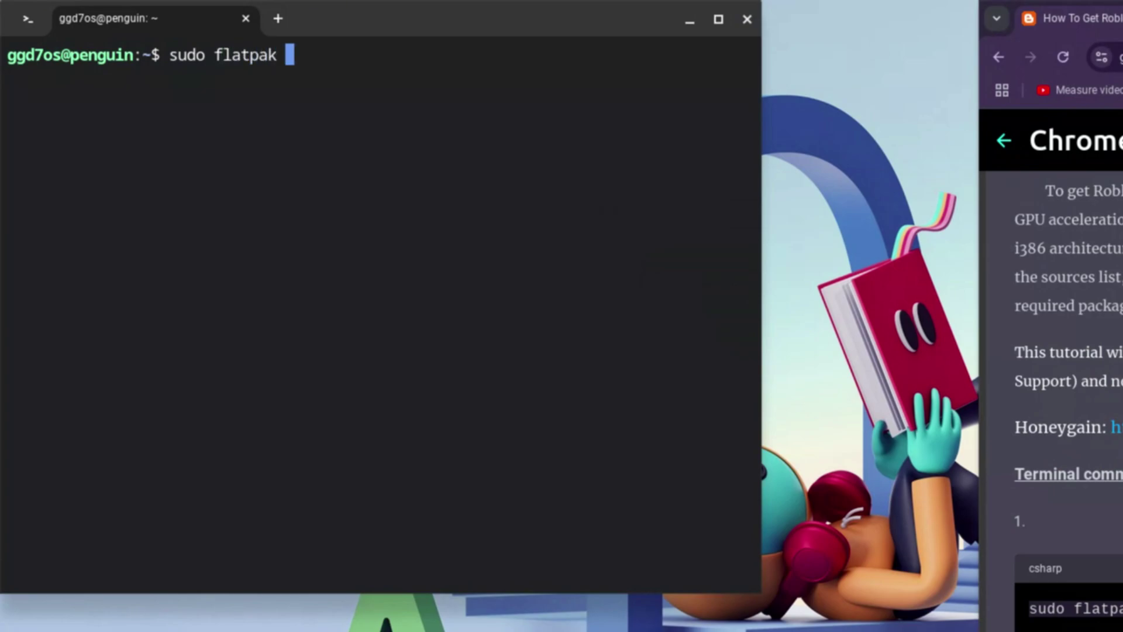
pyautogui.write(' instal')
pyautogui.write('ll')
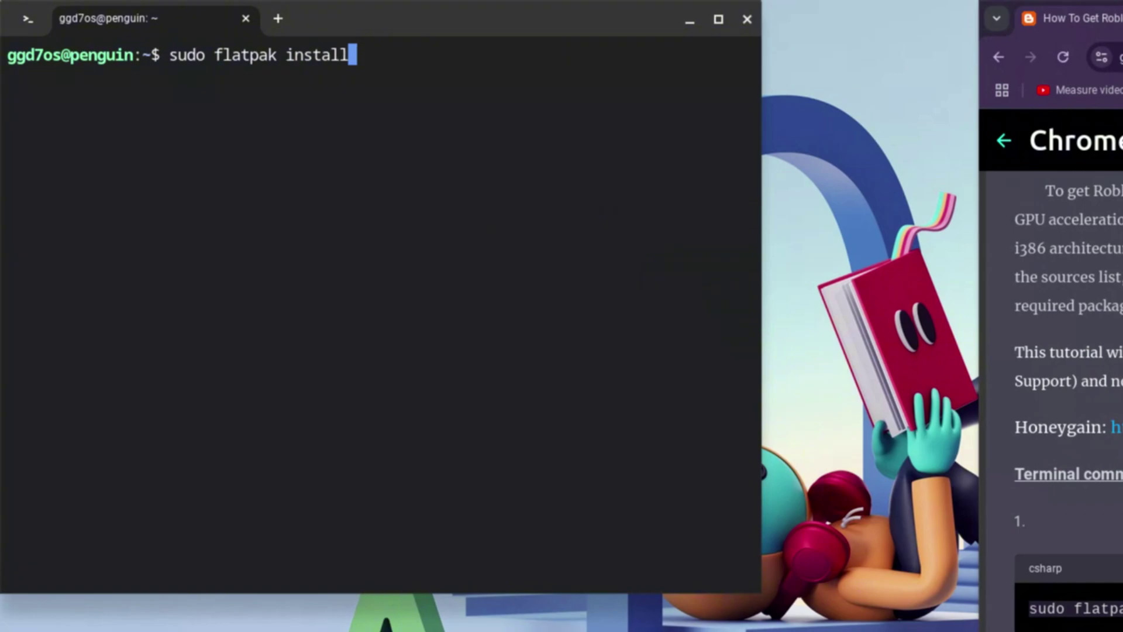
pyautogui.write(' flathub')
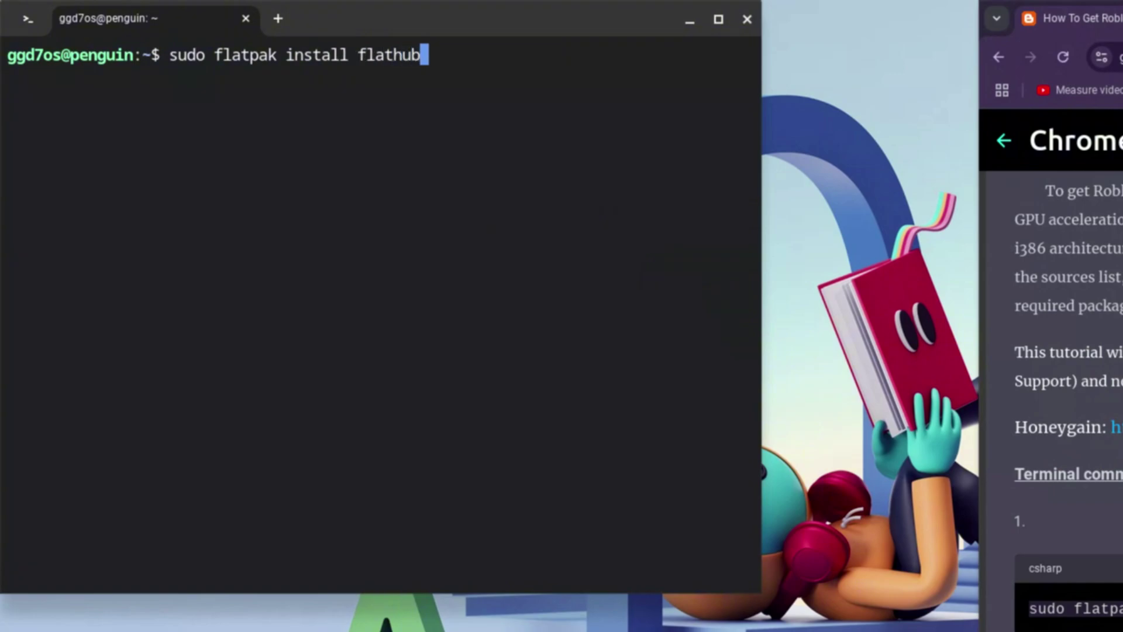
pyautogui.write(' org.vin')
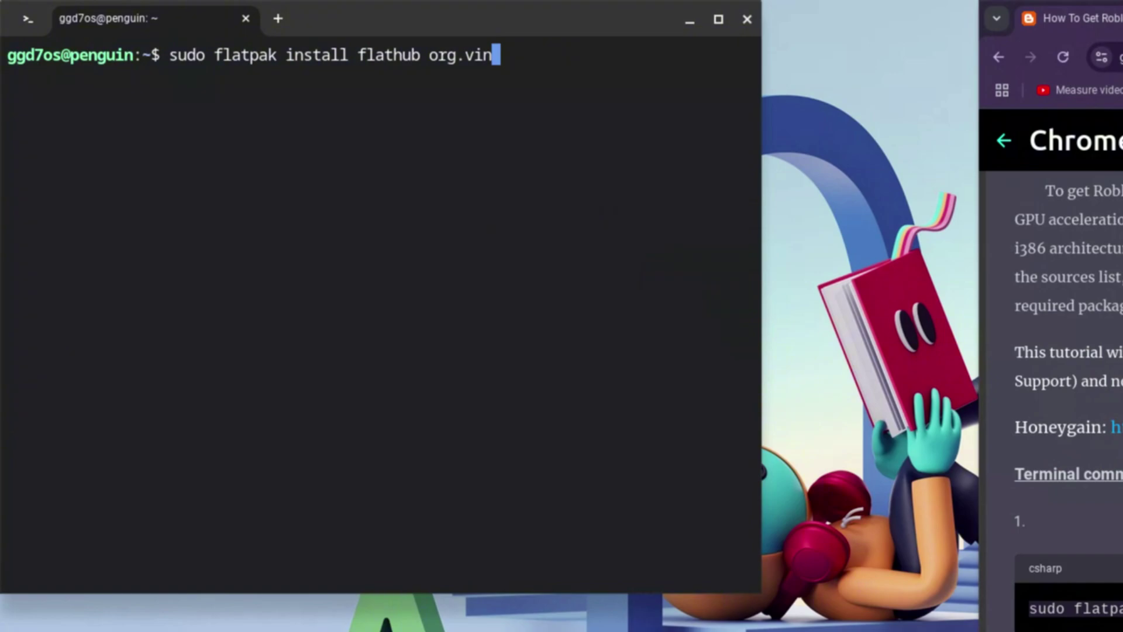
pyautogui.write('egarhq')
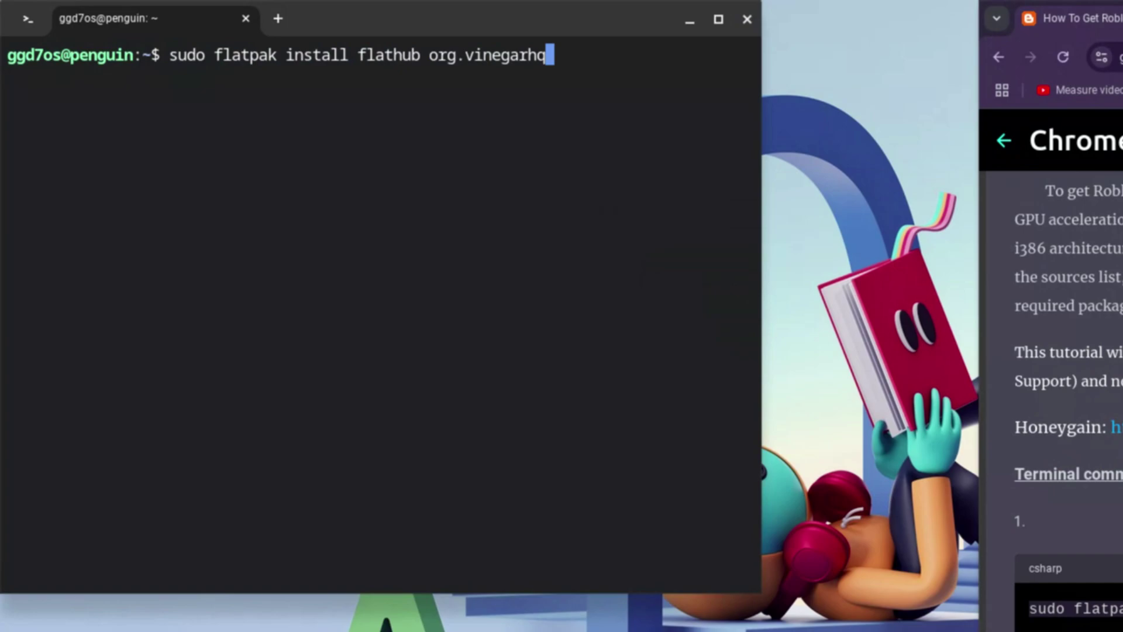
pyautogui.write('.Vinega')
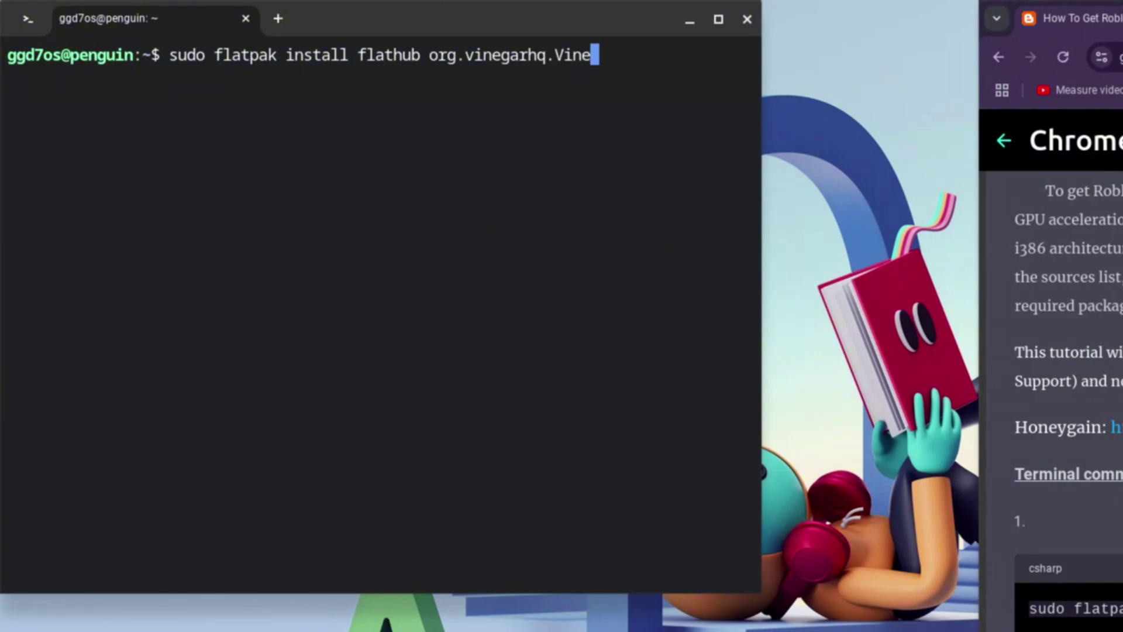
pyautogui.write('r/')
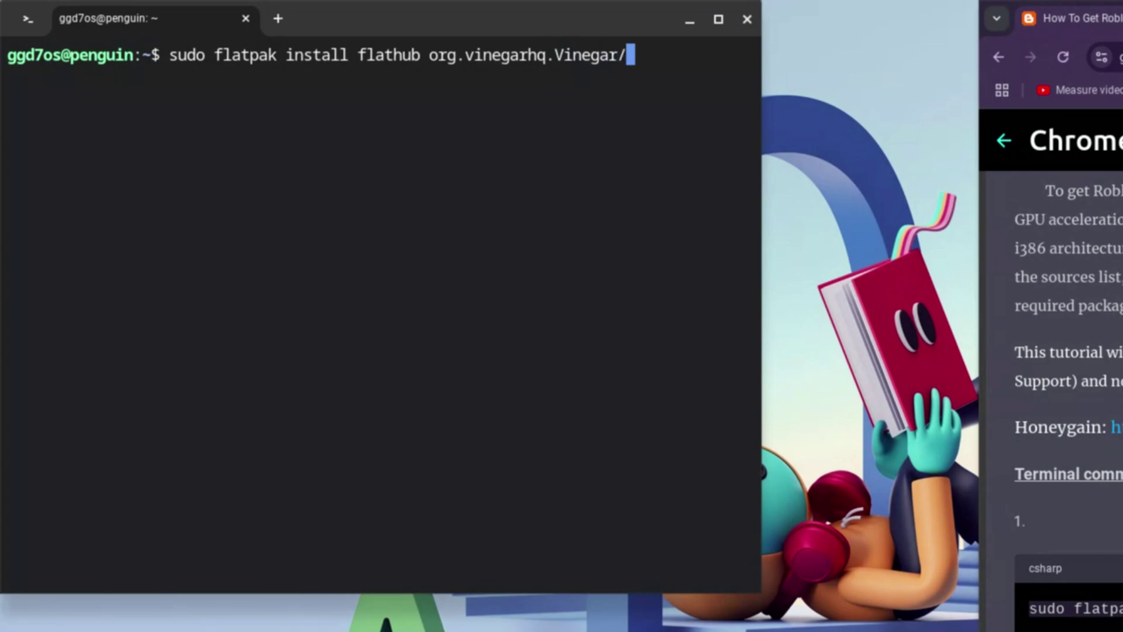
pyautogui.write('x86_6')
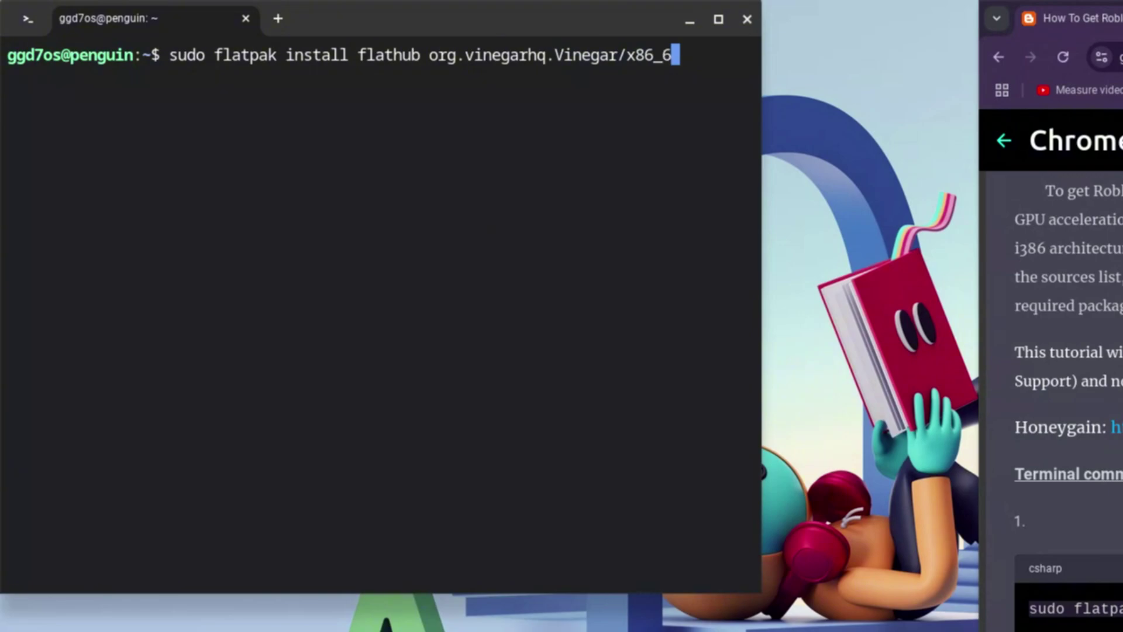
pyautogui.write('4/stable')
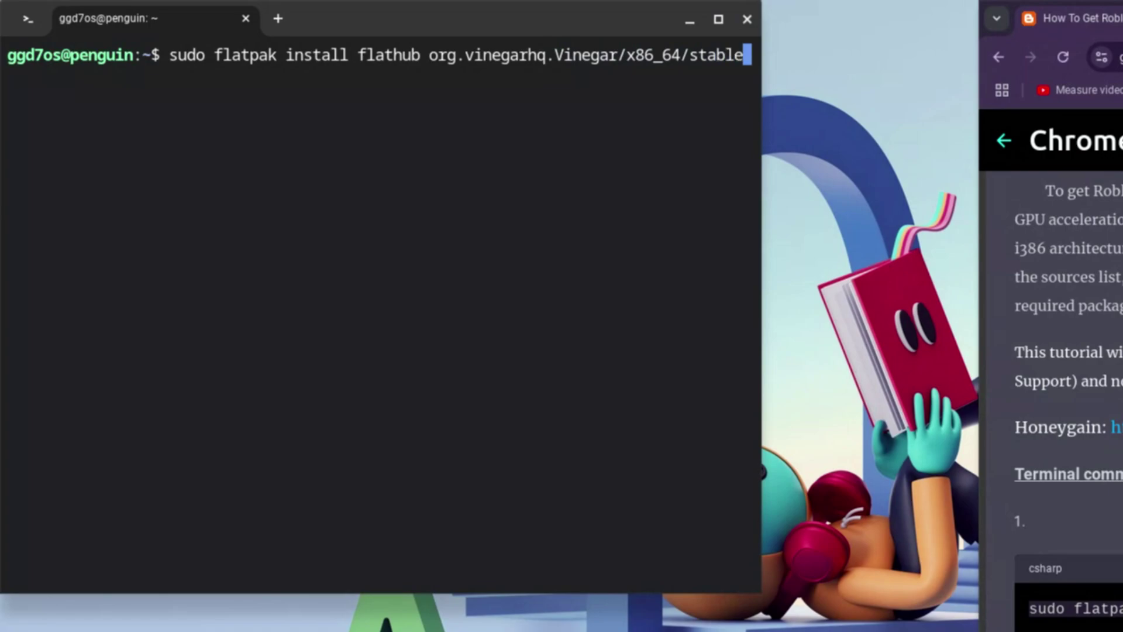
# Step: Run the Vinegar install, answer y to both prompts, then type flatpak run org.vinegarhq.Vinegar studio run
pyautogui.press('Return')
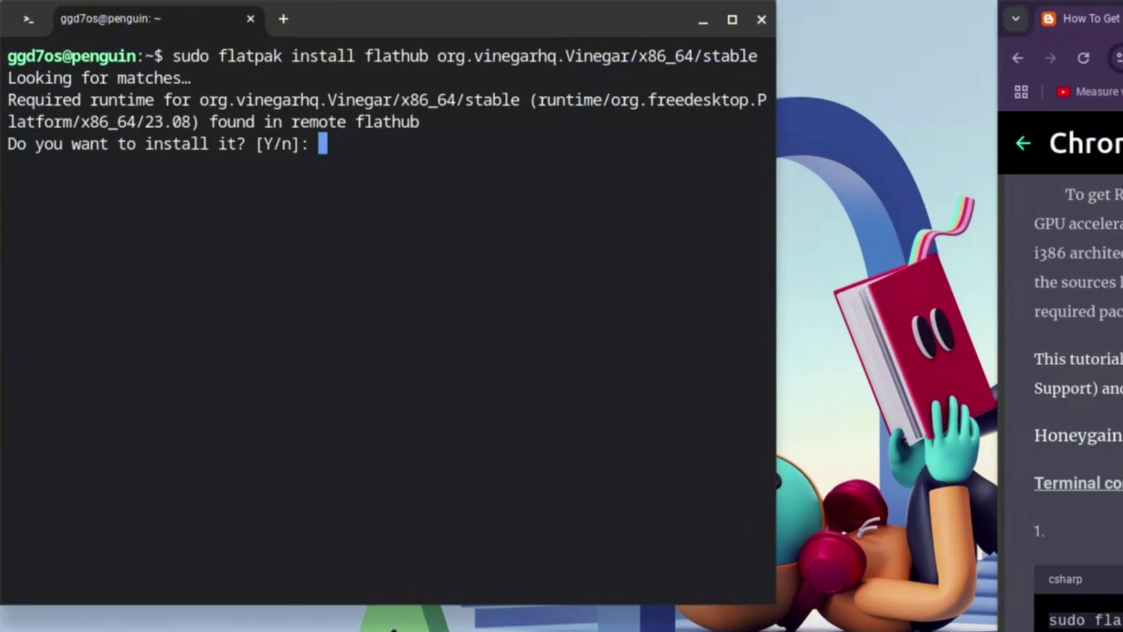
pyautogui.write('y')
pyautogui.press('Return')
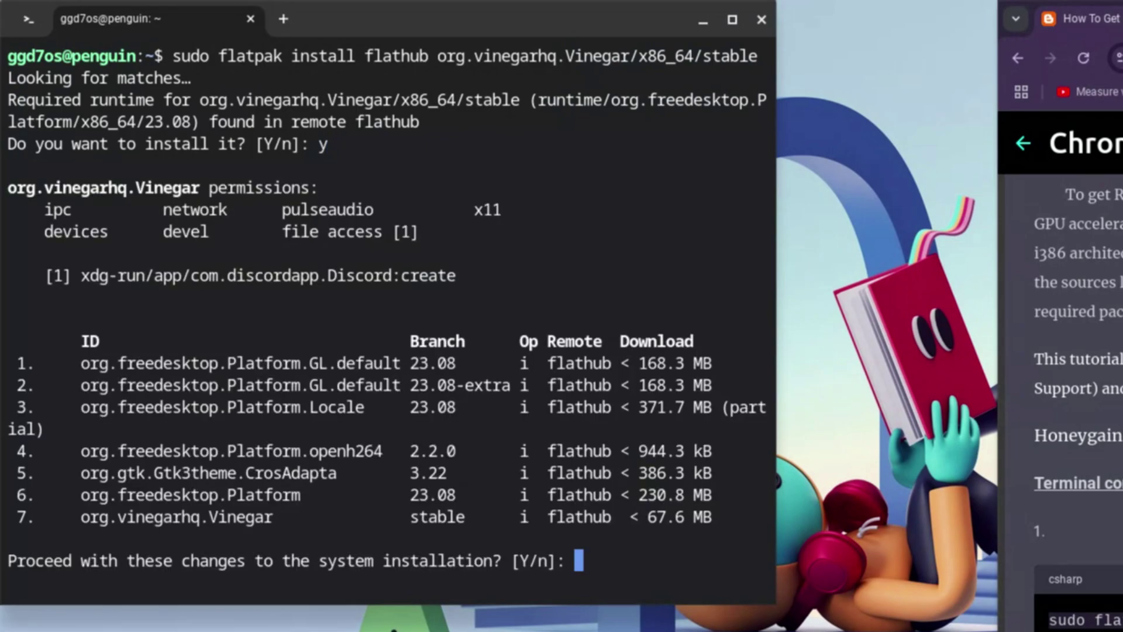
pyautogui.write('y')
pyautogui.press('Return')
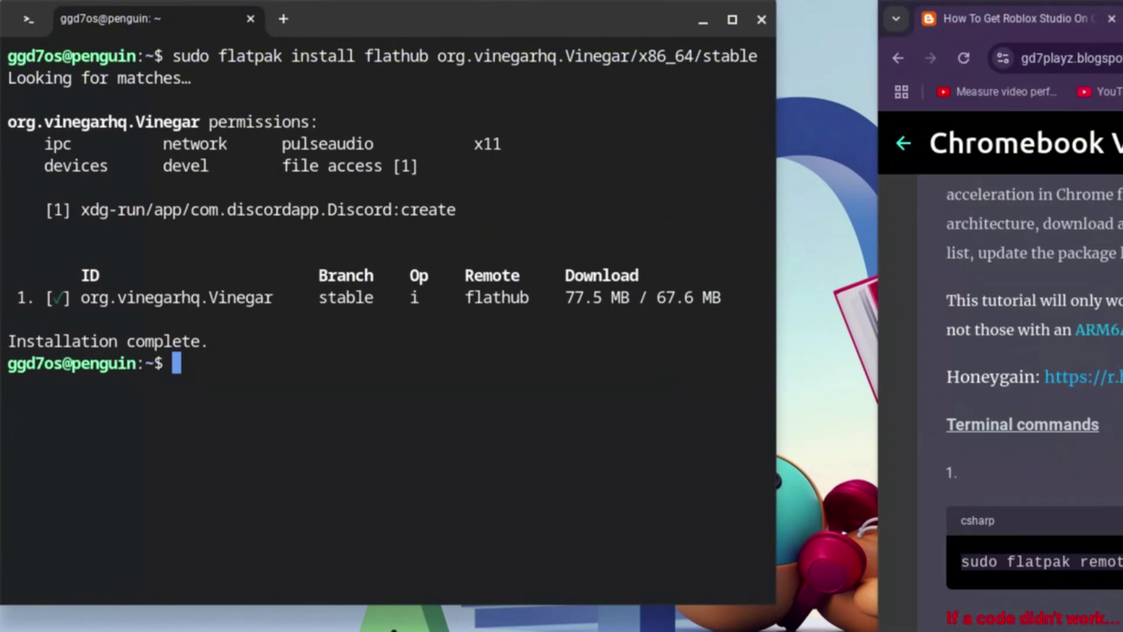
pyautogui.write('flatpak')
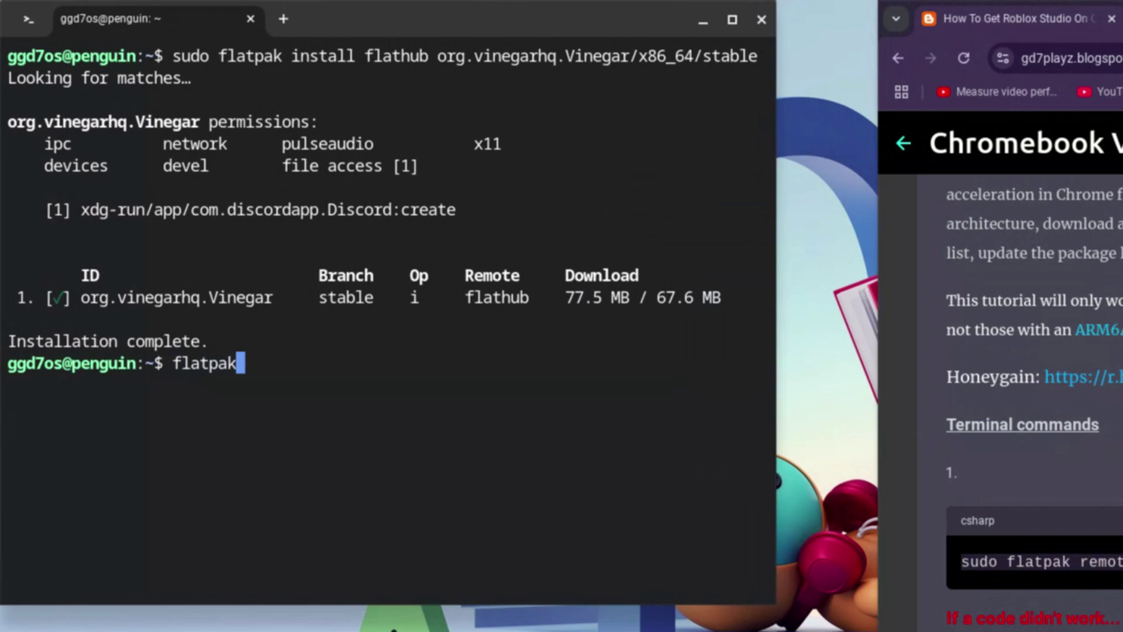
pyautogui.write(' run ')
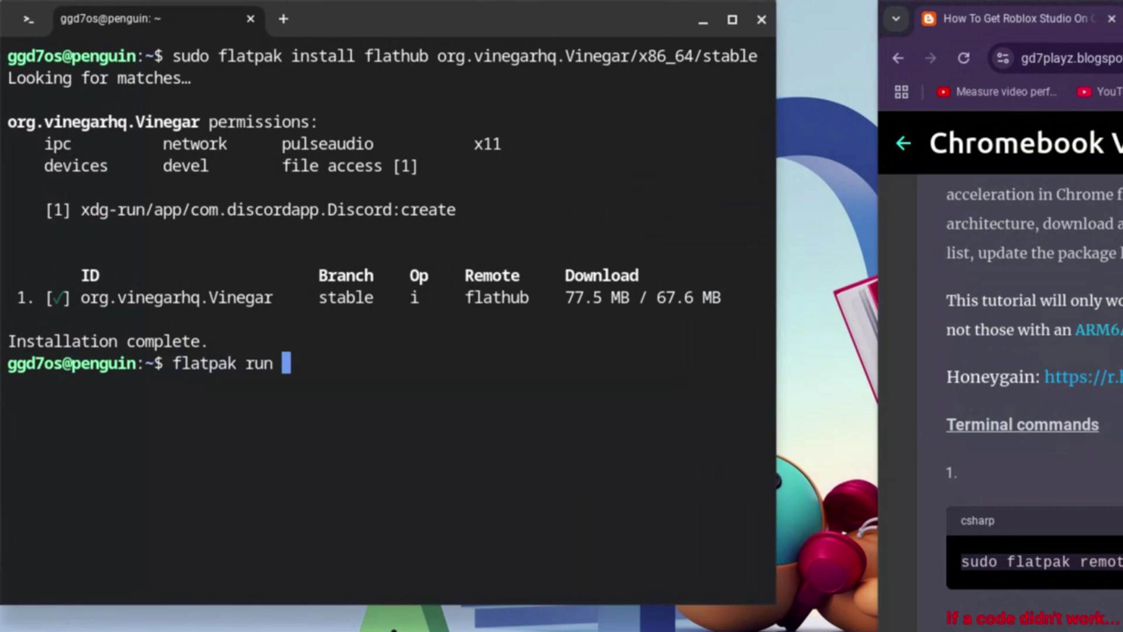
pyautogui.write('org.vinegarhq')
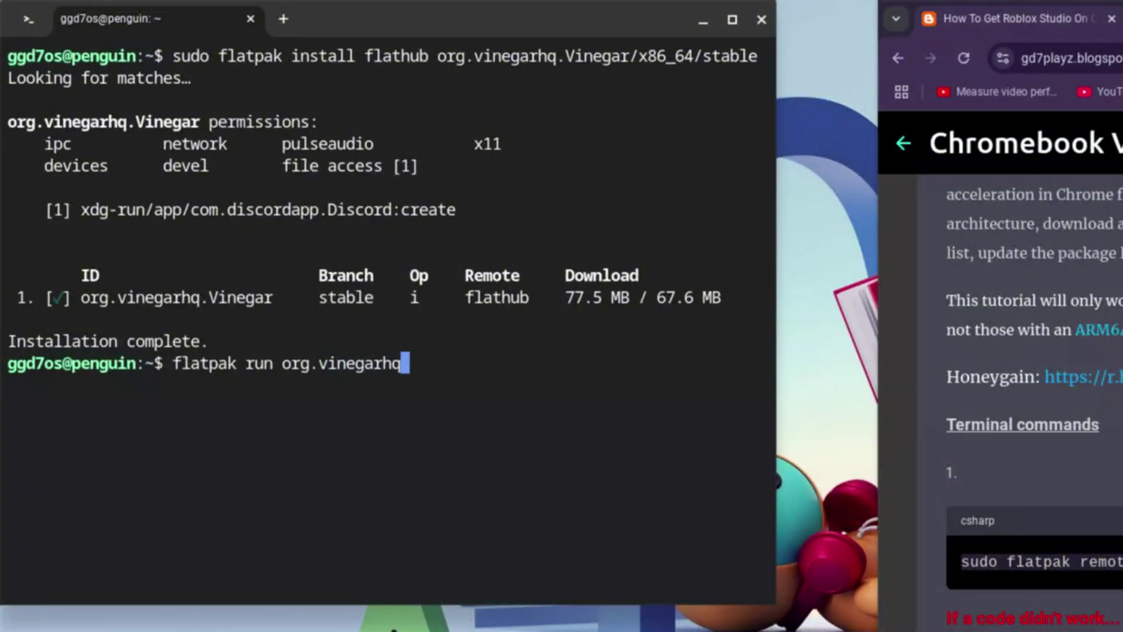
pyautogui.write('.Vinegar')
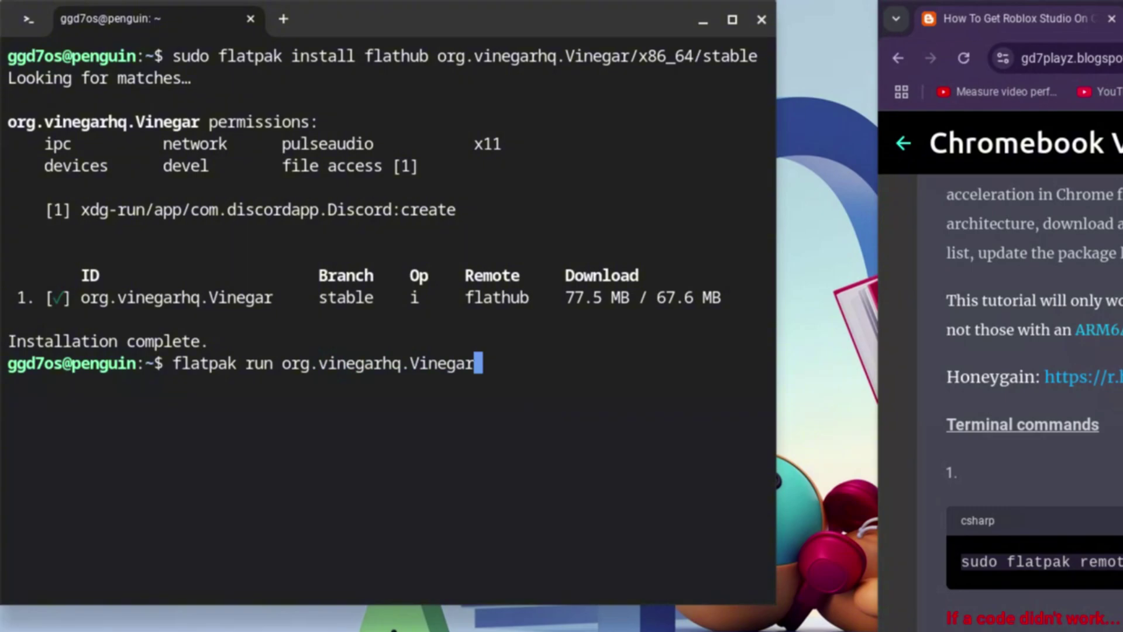
pyautogui.write(' stu')
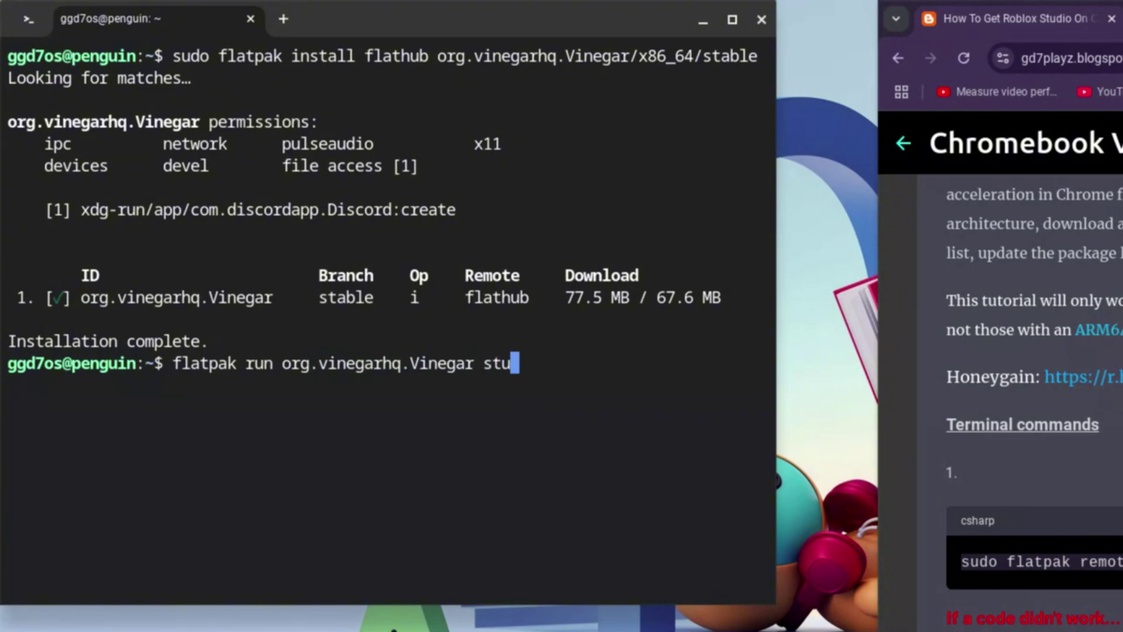
pyautogui.write('dio run')
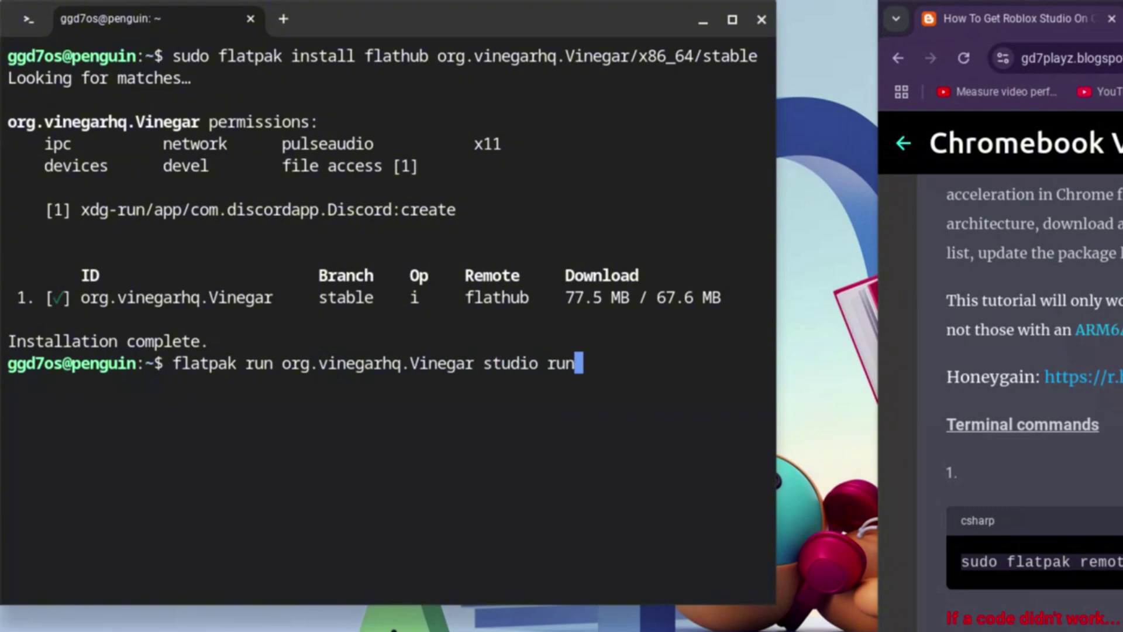
# Step: Run 'flatpak run org.vinegarhq.Vinegar studio run' to start Roblox Studio through Vinegar
pyautogui.press('Return')
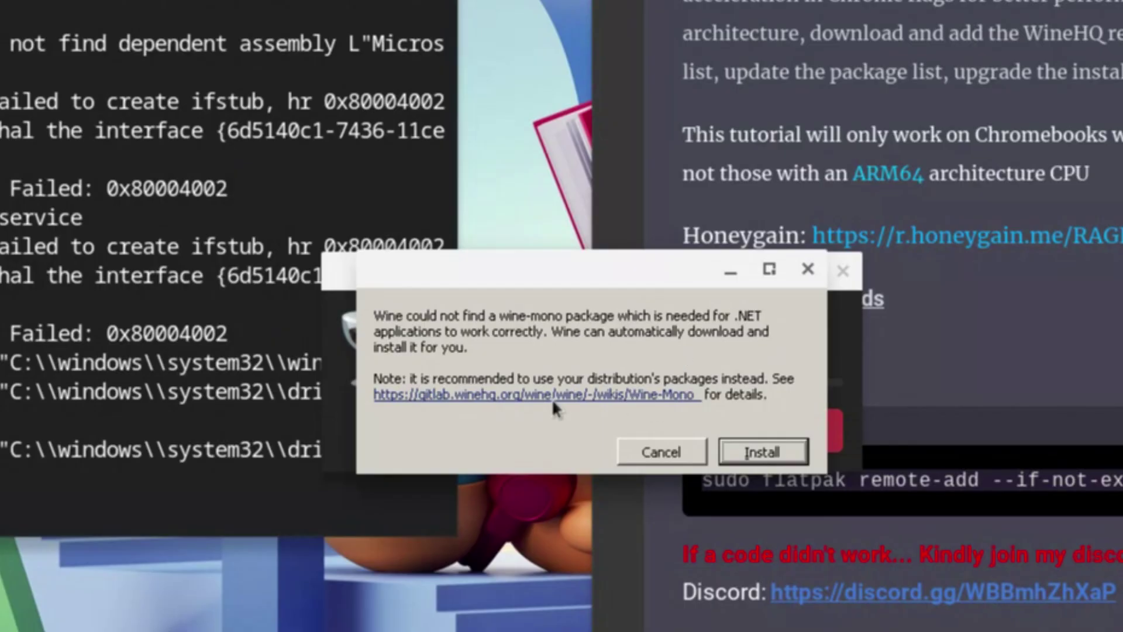
# Step: Accept Wine's prompt to install the missing wine-mono package
pyautogui.click(758, 452)
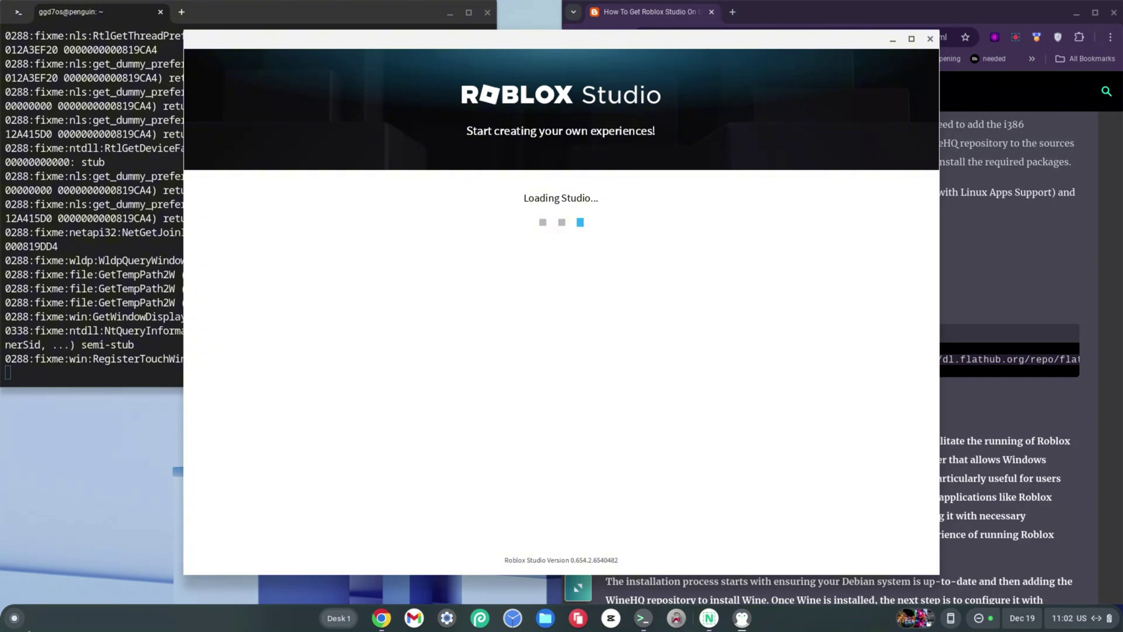
# Step: Search the launcher for 'roblox' and start the Roblox Studio app
pyautogui.click(15, 619)
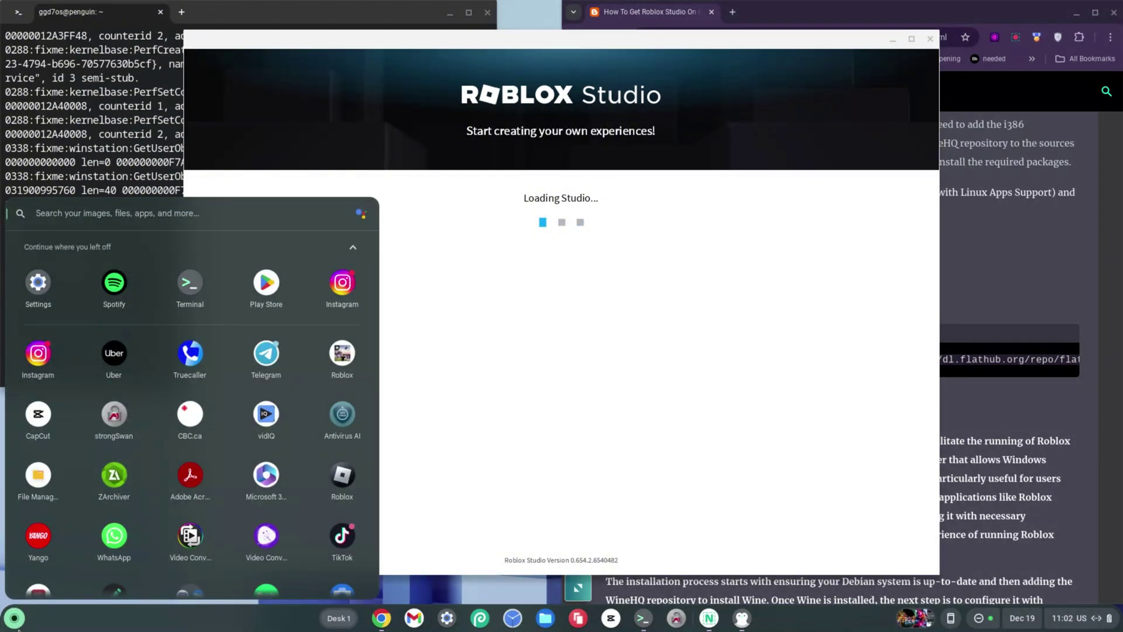
pyautogui.write('roblox images')
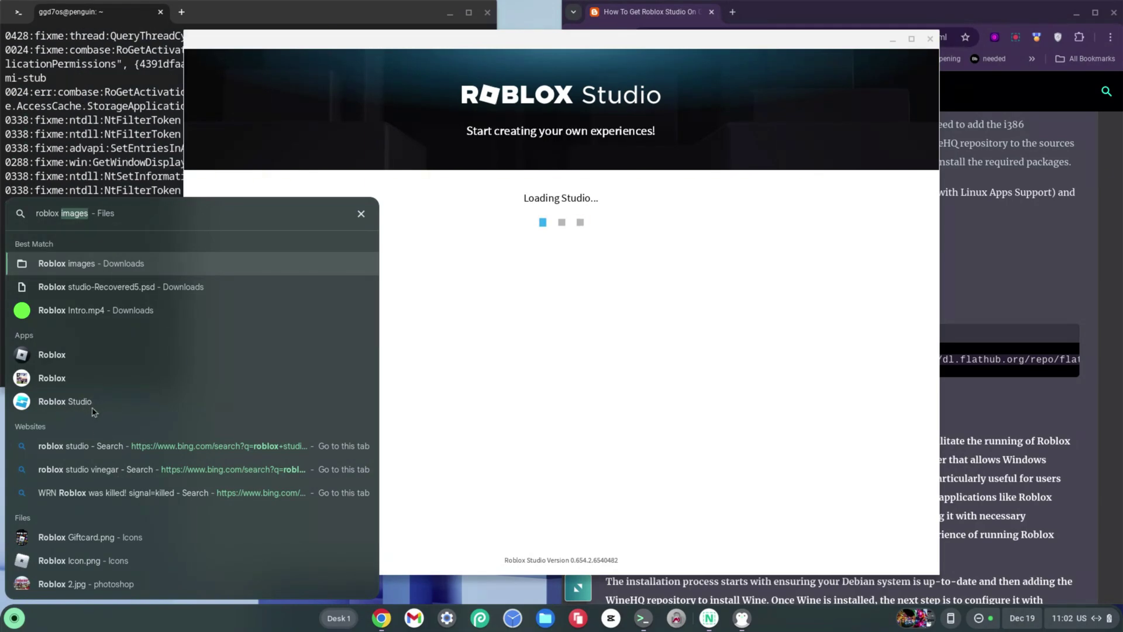
pyautogui.click(447, 294)
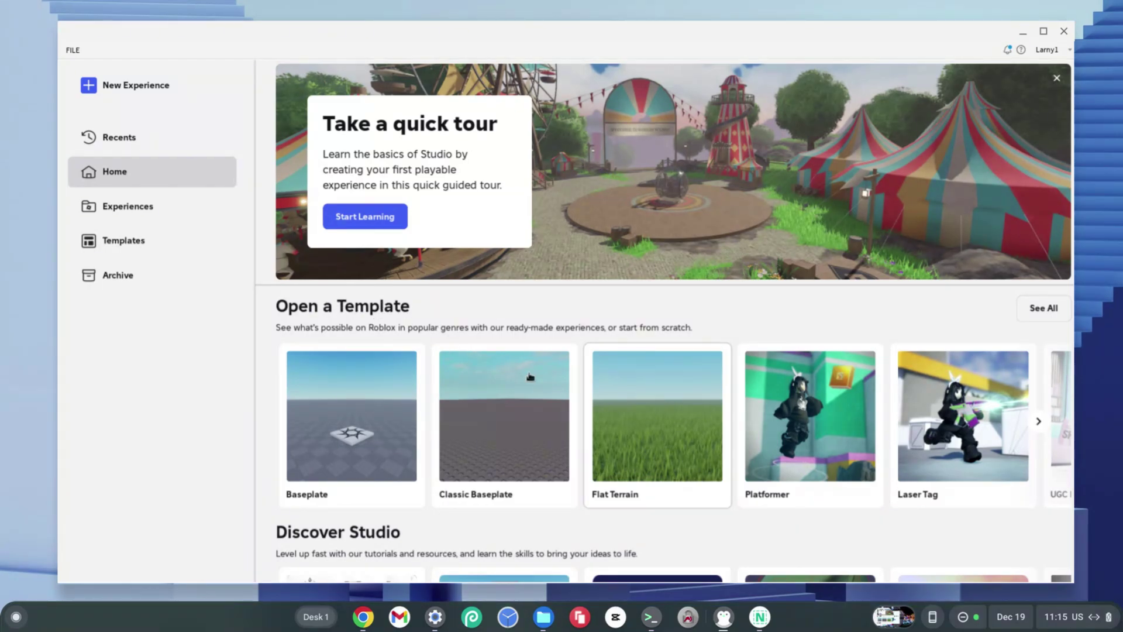
# Step: Create Place2 from the Flat Terrain template on the Studio Home page
pyautogui.scroll(-2, 529, 377)
pyautogui.scroll(-2, 531, 376)
pyautogui.scroll(-1, 363, 364)
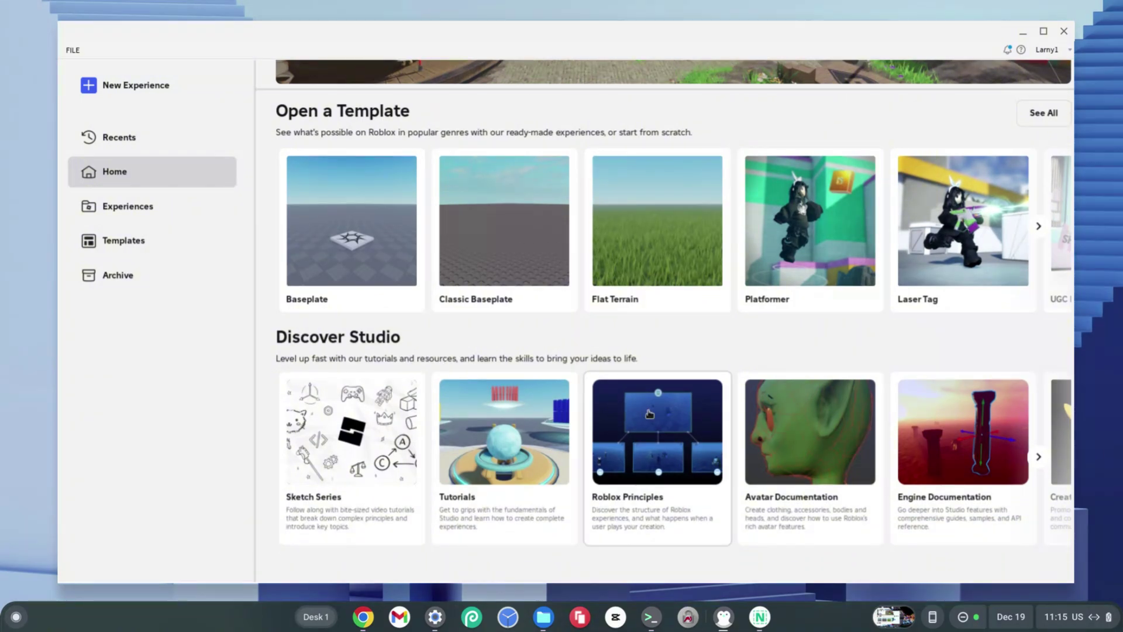
pyautogui.scroll(3, 737, 452)
pyautogui.scroll(1, 735, 452)
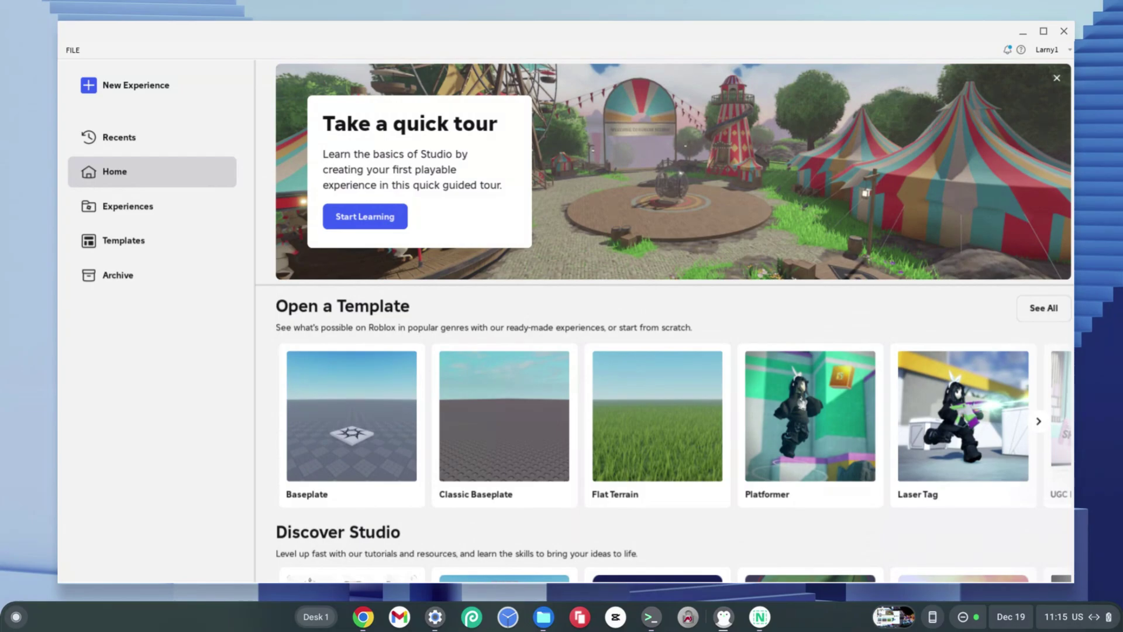
pyautogui.click(647, 440)
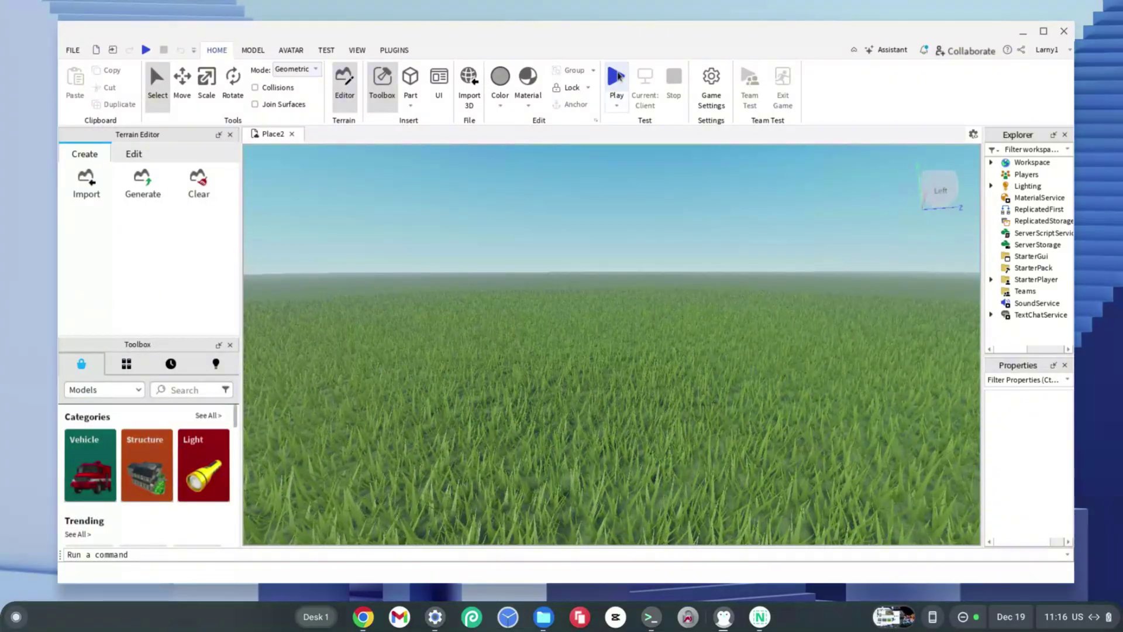
# Step: Playtest Place2 and run the avatar toward the camera across the grass with S
pyautogui.click(616, 76)
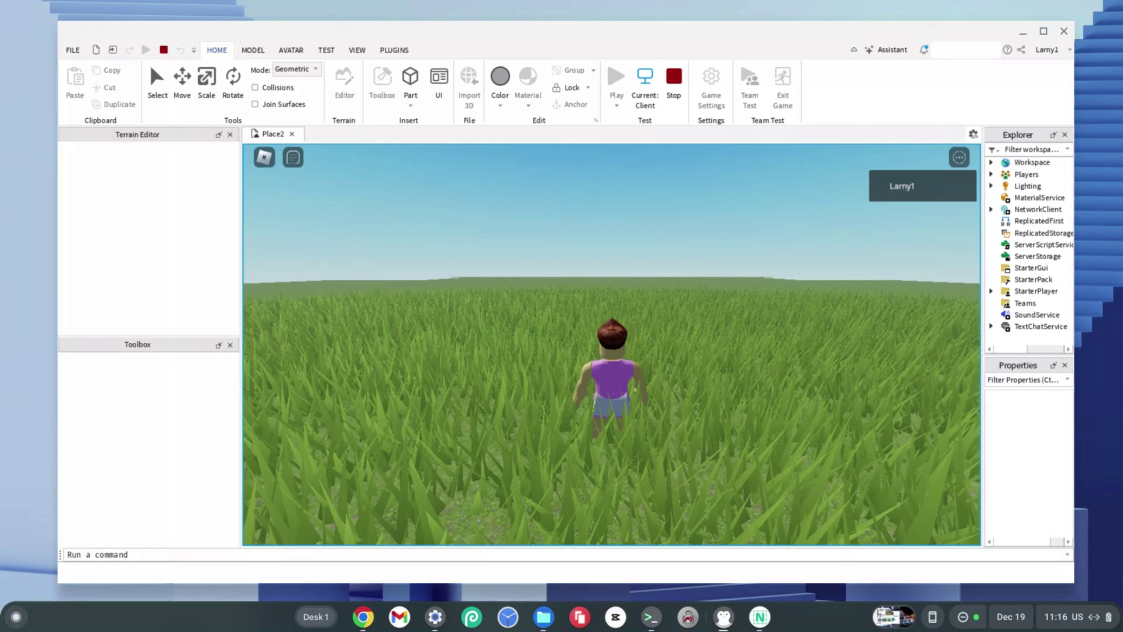
pyautogui.press('s')
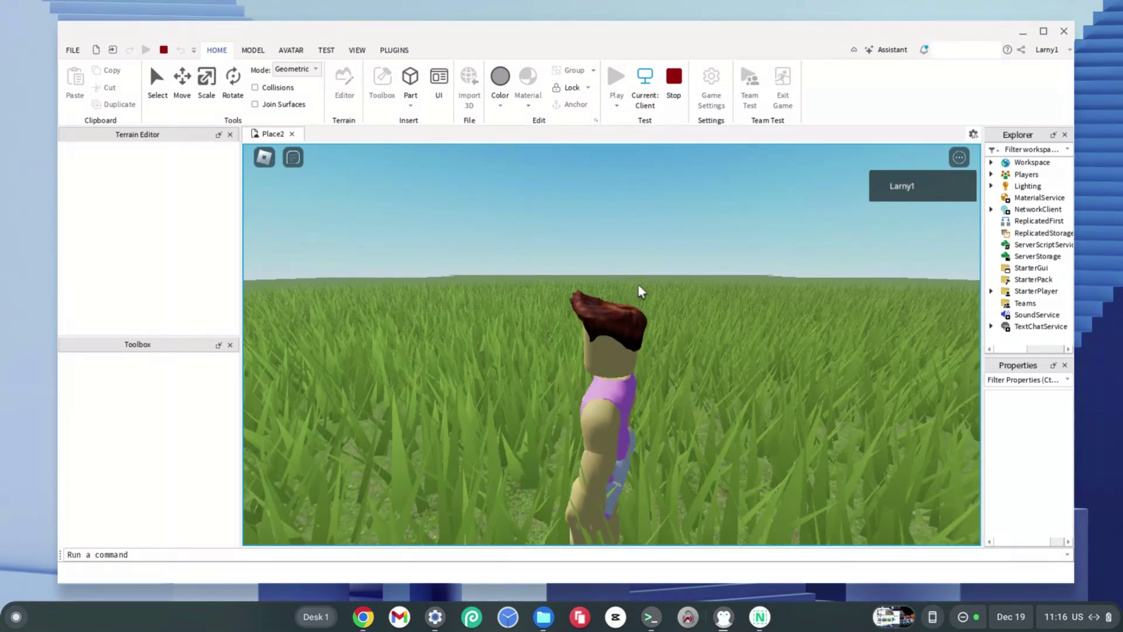
pyautogui.press('s')
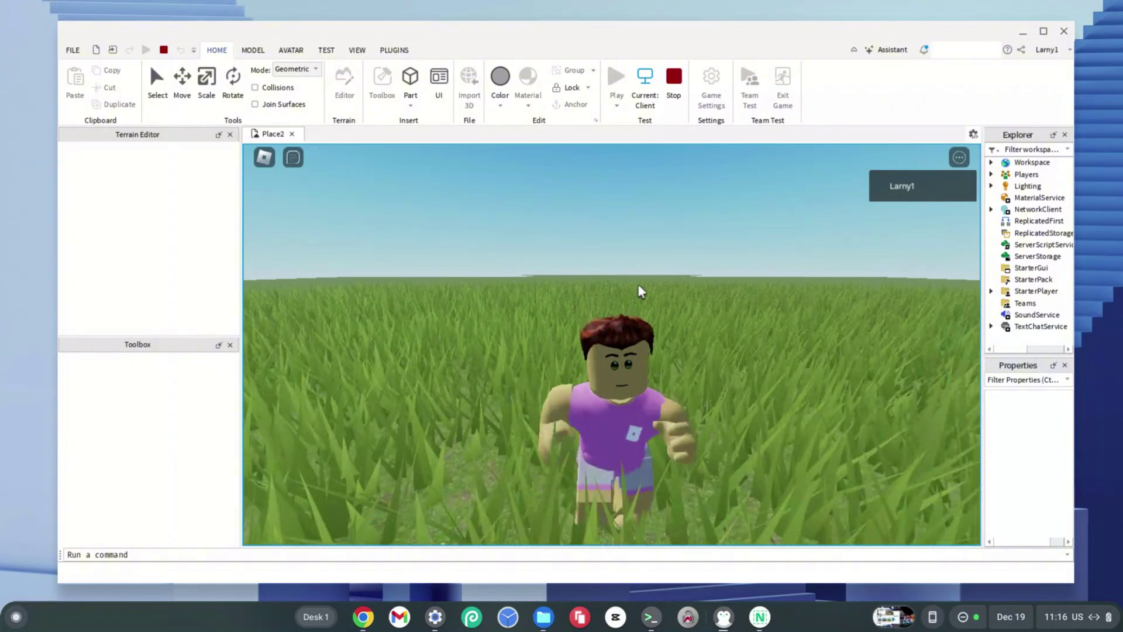
pyautogui.press('s')
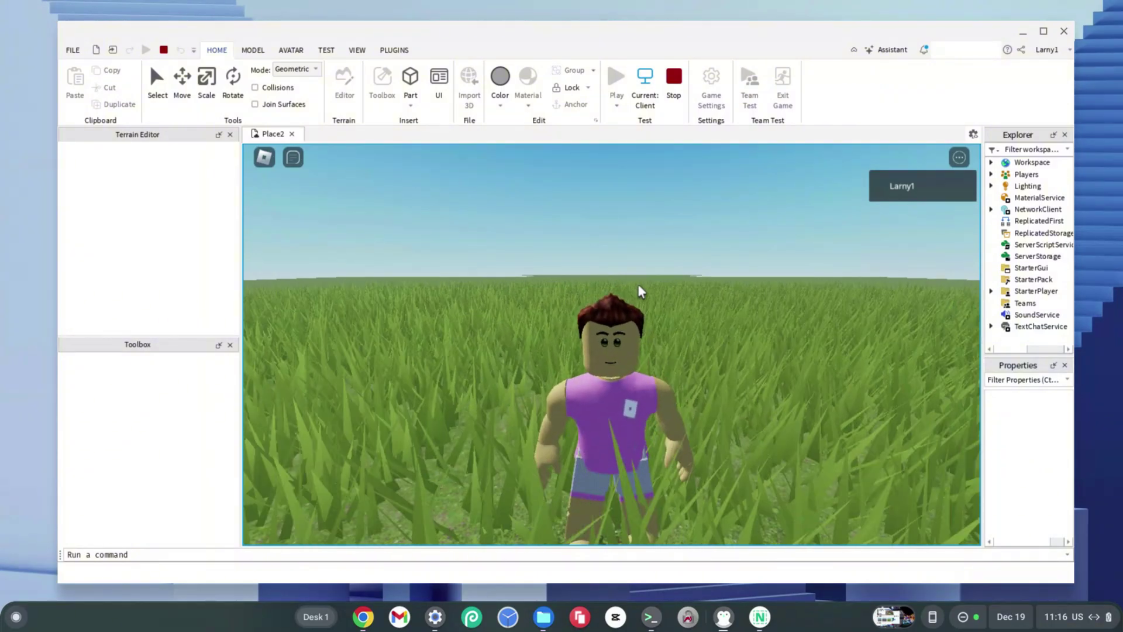
pyautogui.press('s')
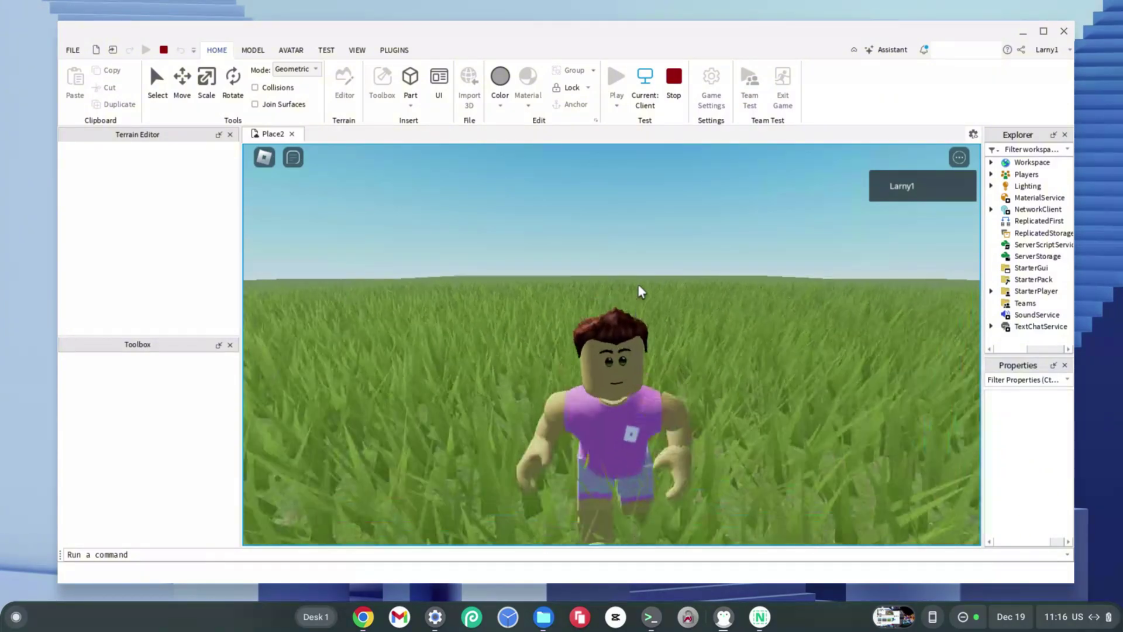
pyautogui.press('s')
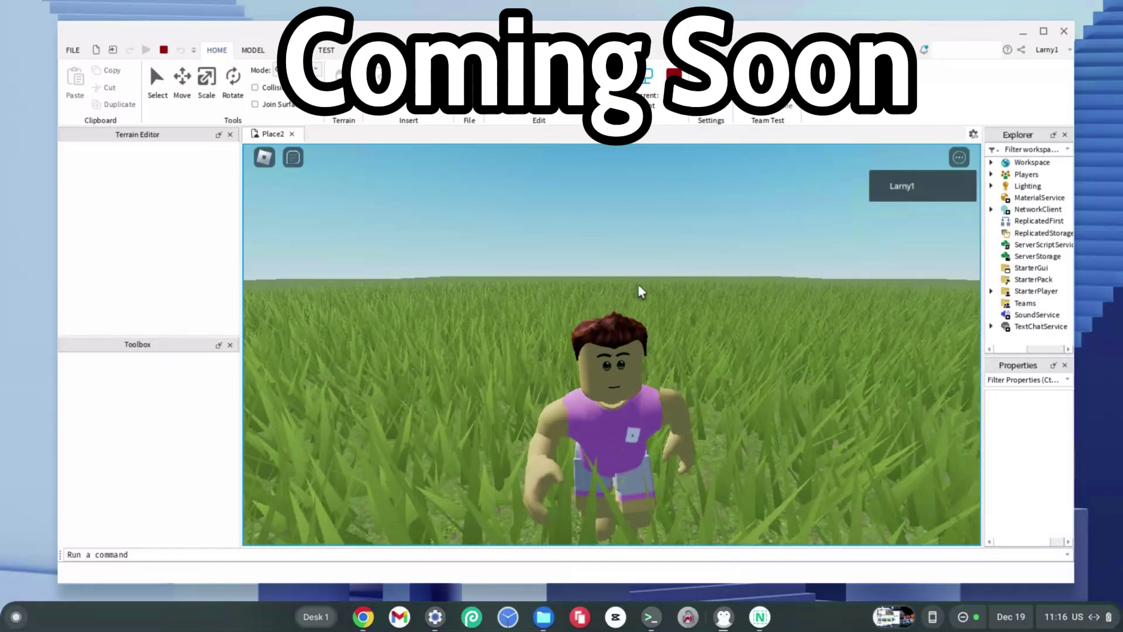
pyautogui.press('s')
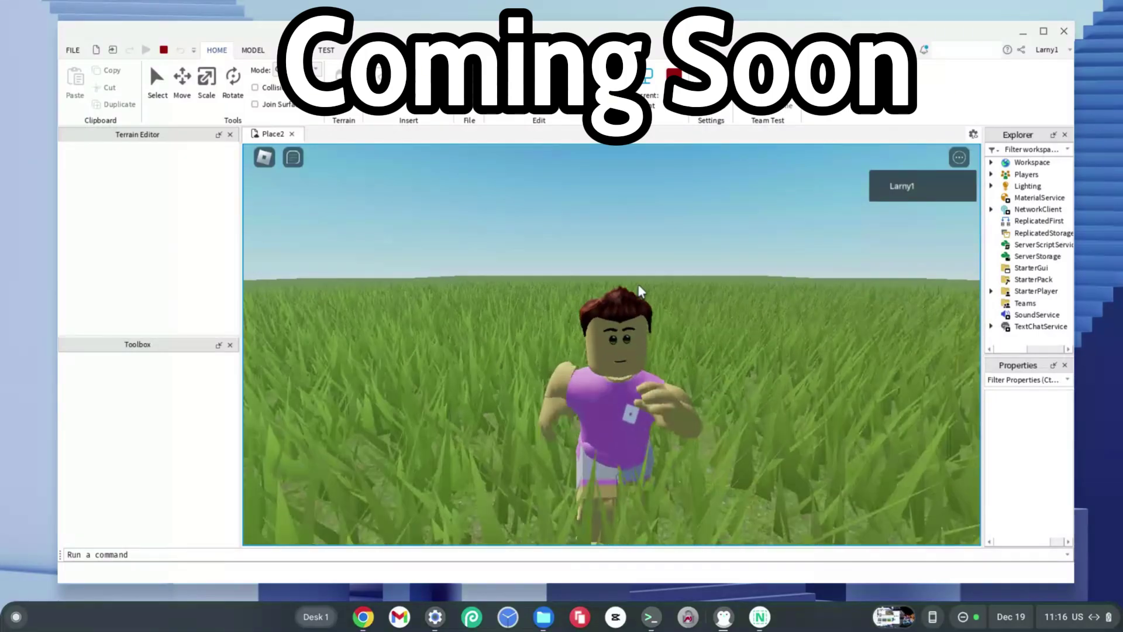
pyautogui.press('s')
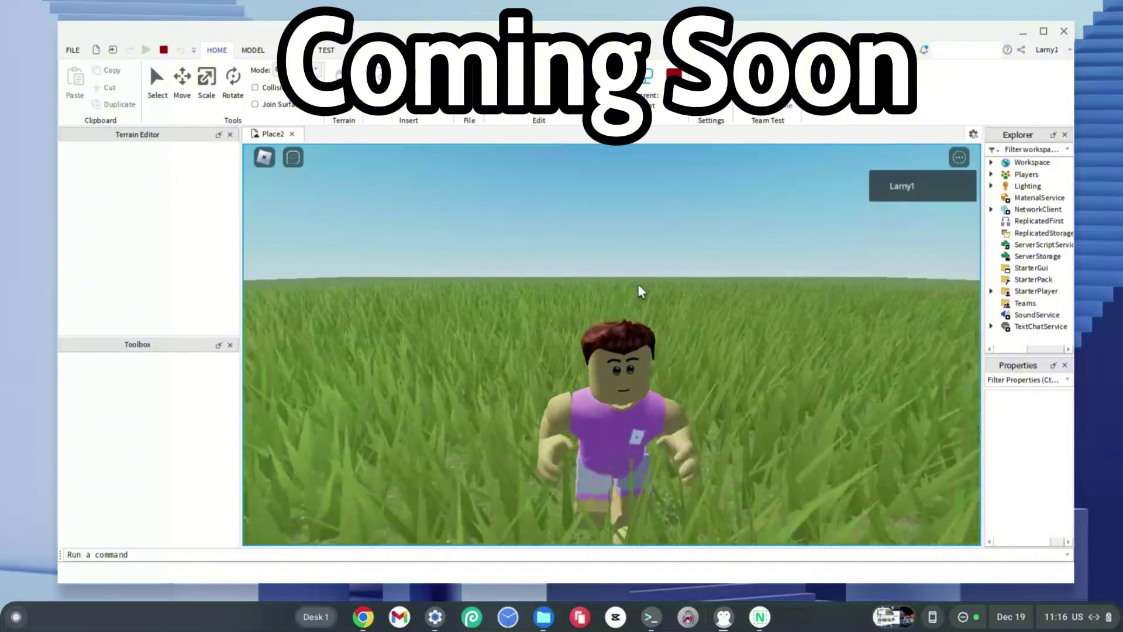
pyautogui.press('s')
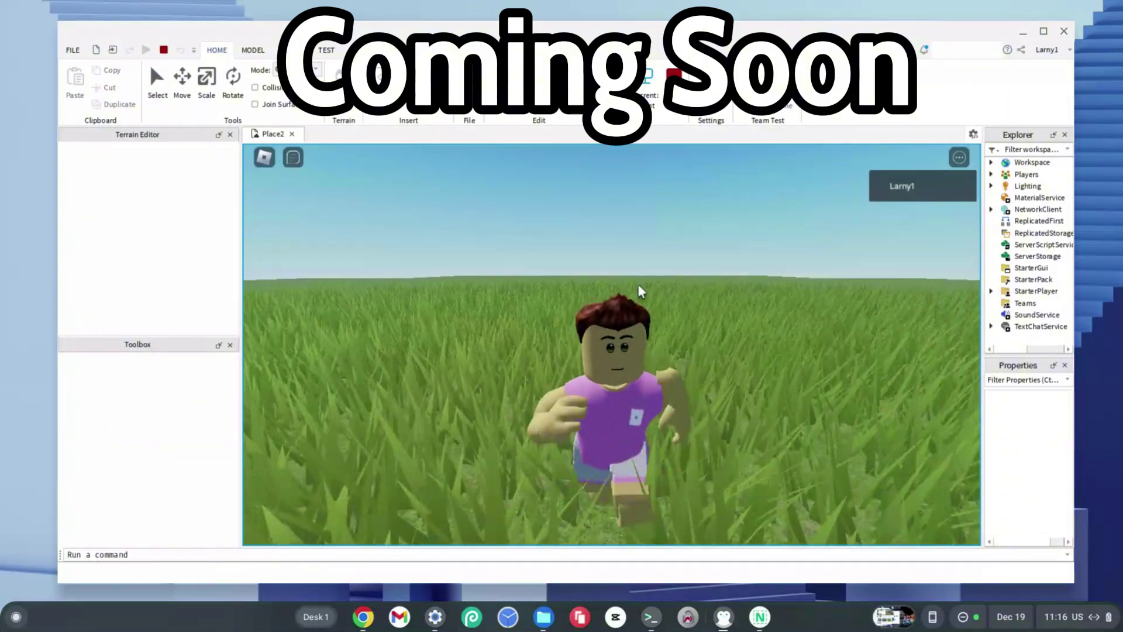